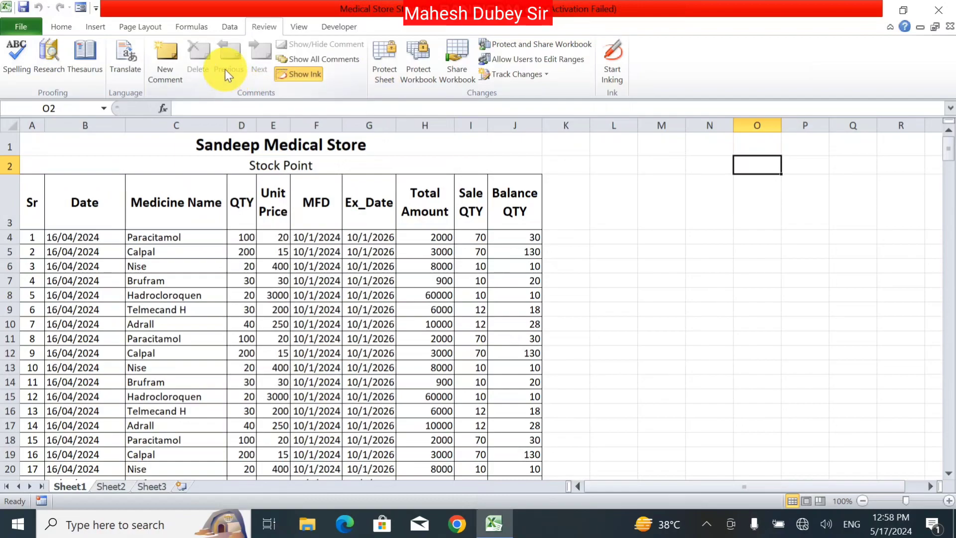
left_click(223, 30)
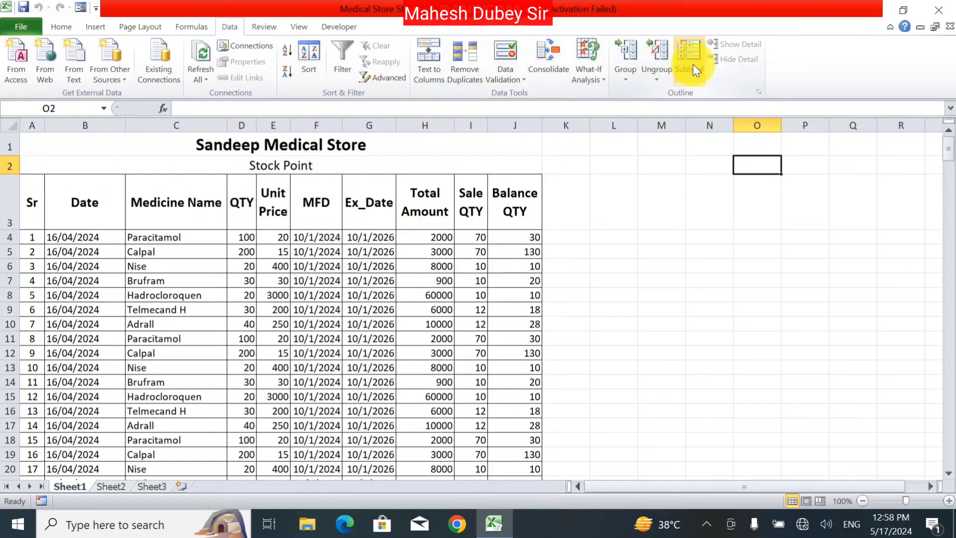
left_click(263, 27)
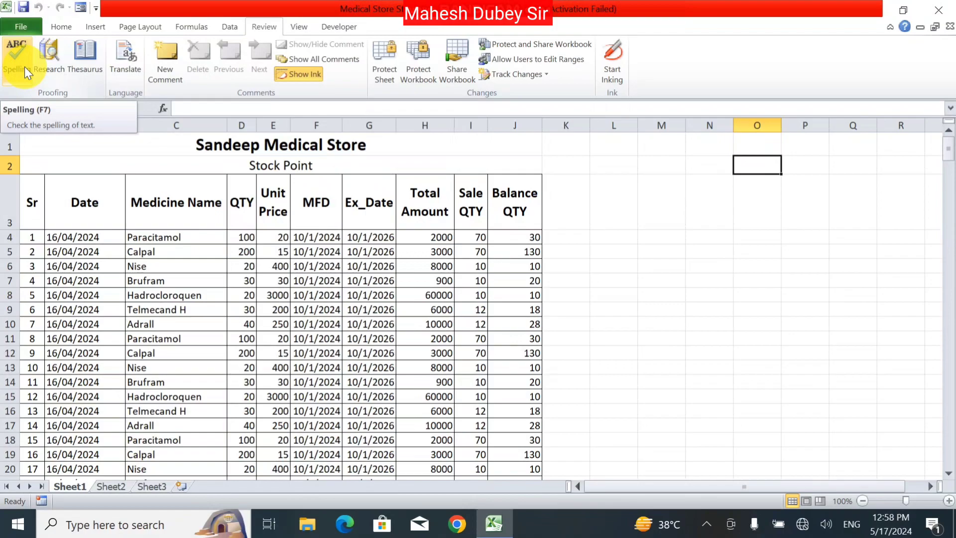
left_click(725, 309)
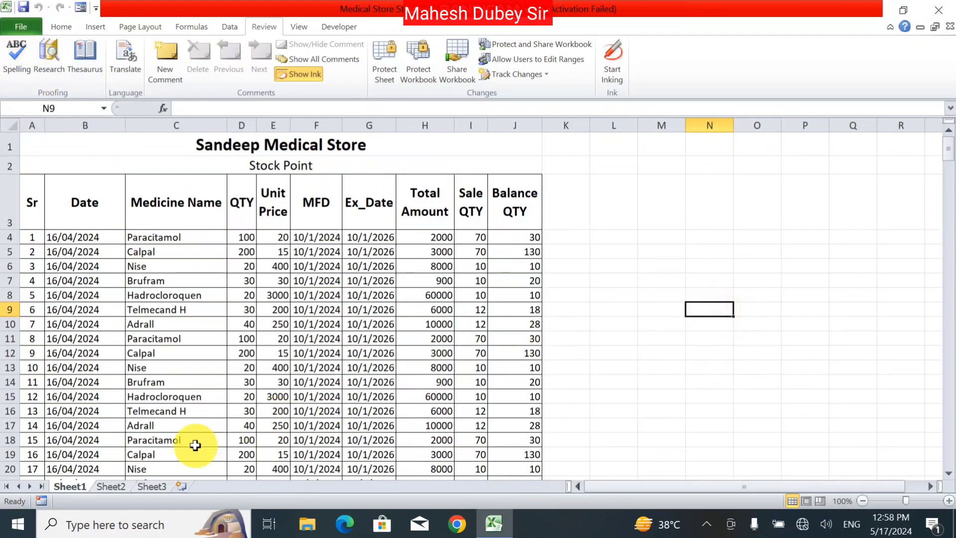
On Sheet2, enter the headings Name, Father, Age and Occupation in cells A1 to D1
left_click(110, 486)
left_click(104, 197)
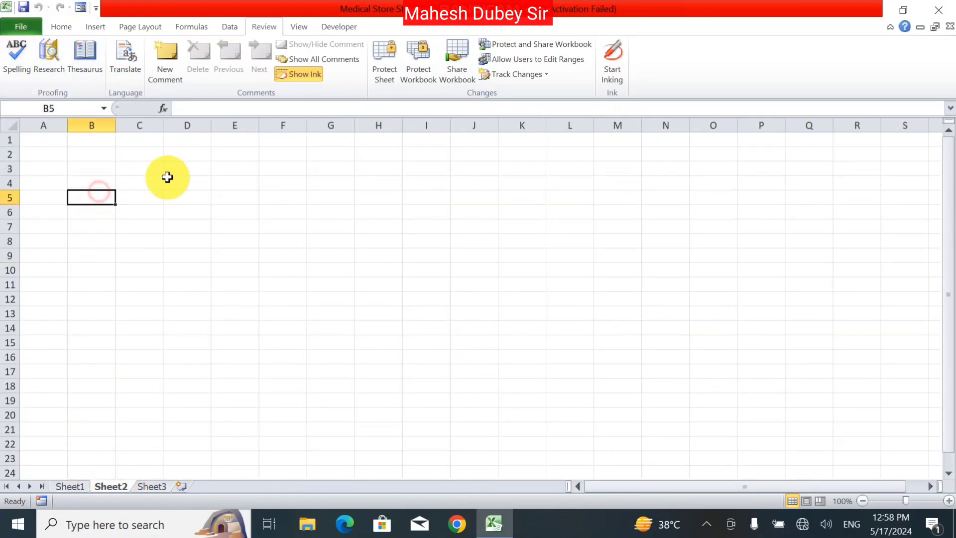
left_click(36, 139)
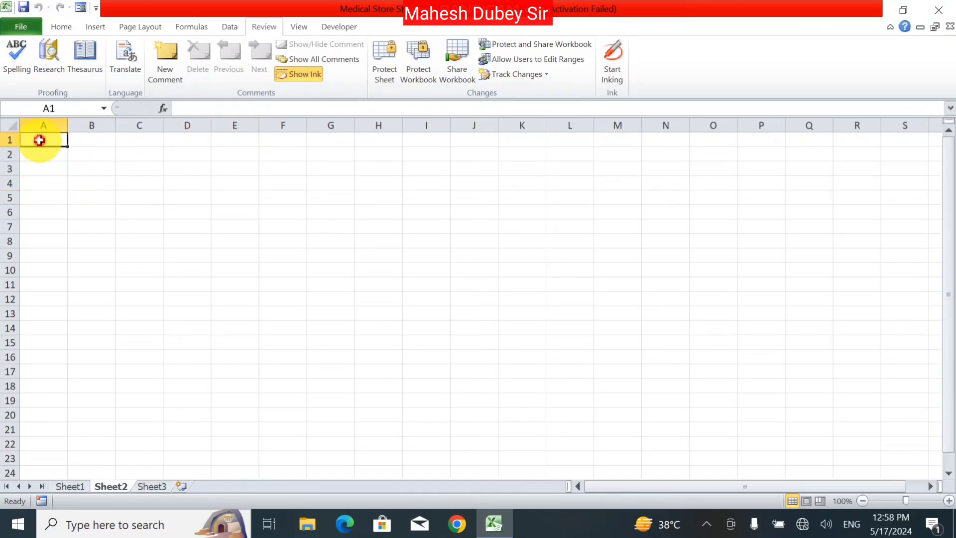
type("Name")
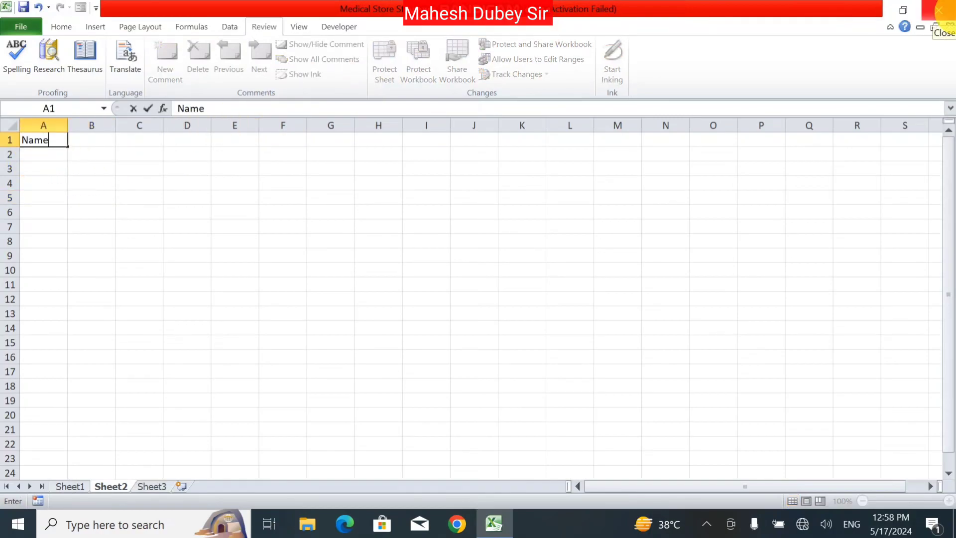
key("Tab")
type("Father")
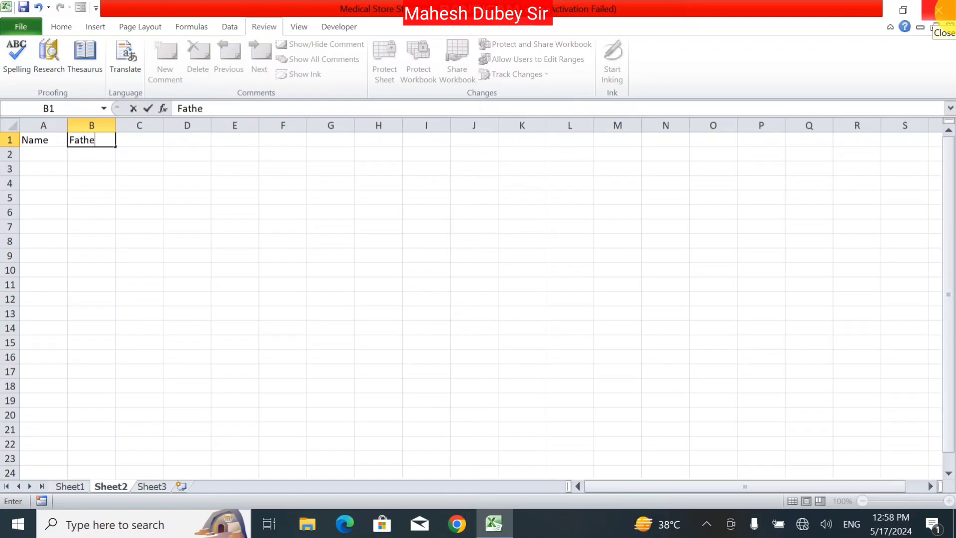
key("Tab")
type("Age")
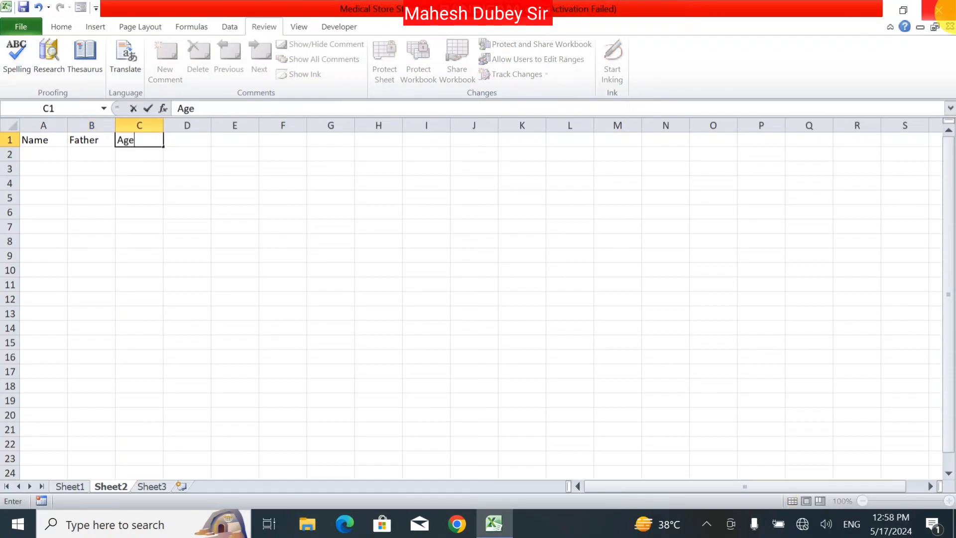
key("Tab")
type("O")
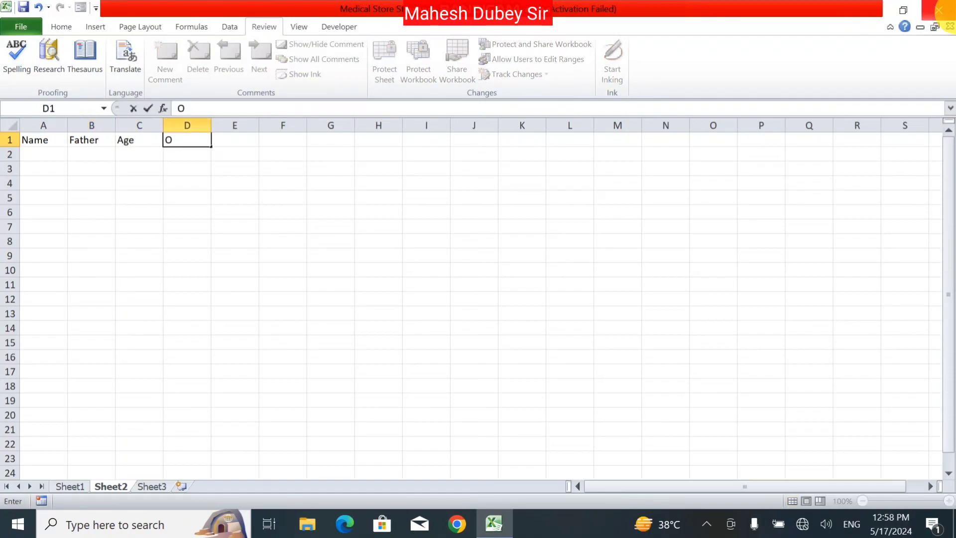
type("ccupation")
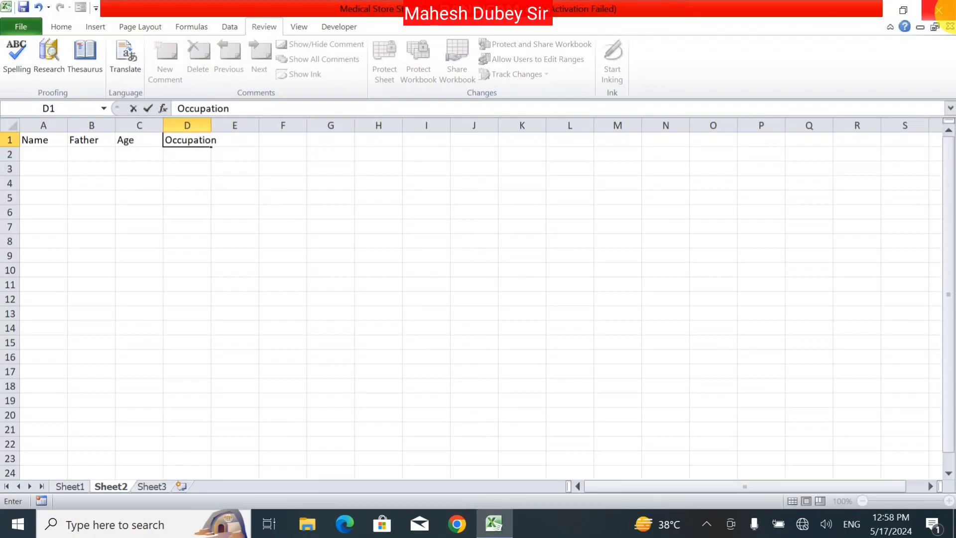
key("Tab")
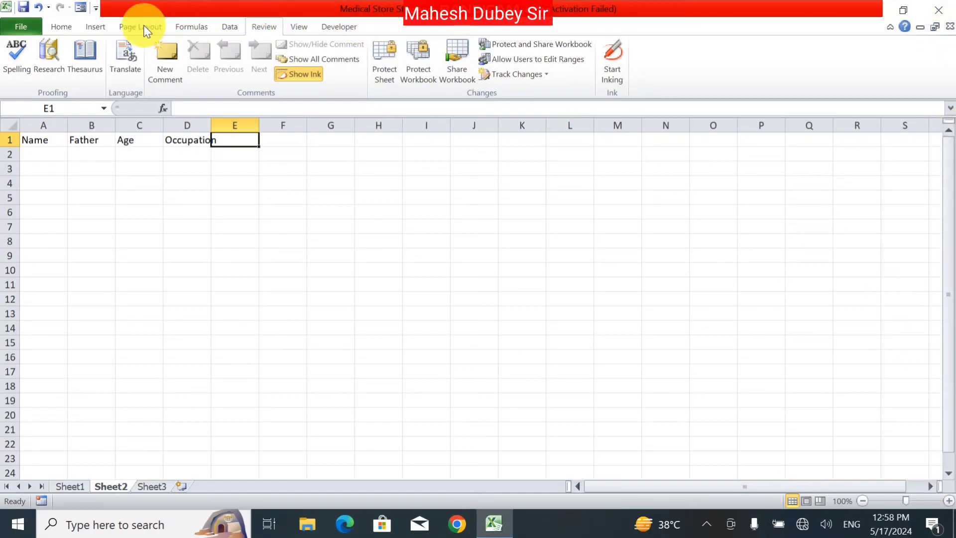
Run a spelling check from E1 and continue it at the beginning of the sheet
left_click(13, 75)
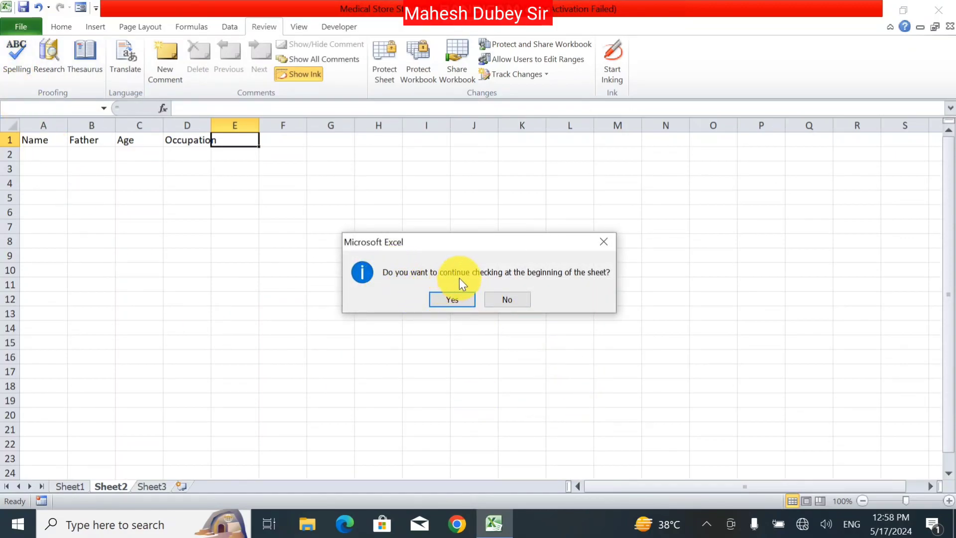
left_click(459, 305)
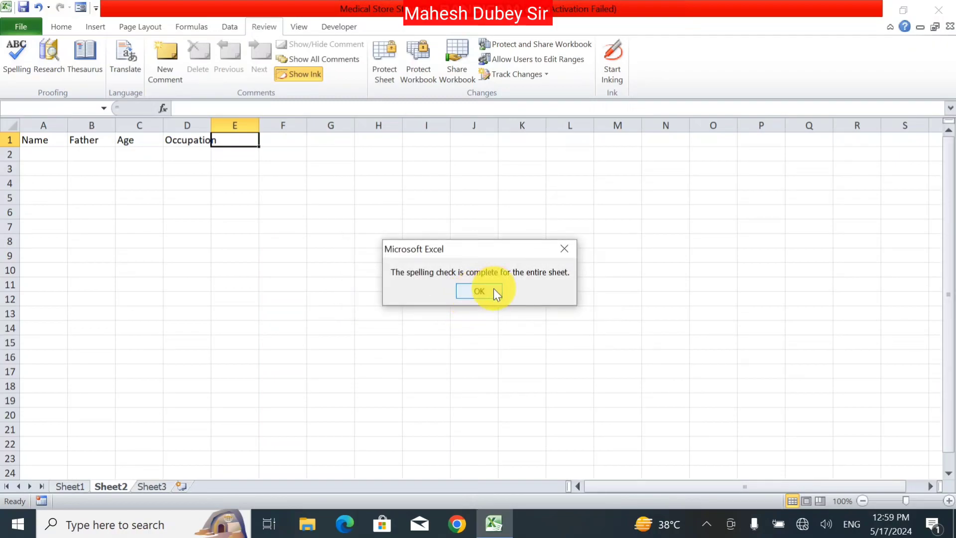
left_click(494, 291)
Repeat the spelling check starting from the Occupation heading in D1, covering the entire sheet
left_click(191, 139)
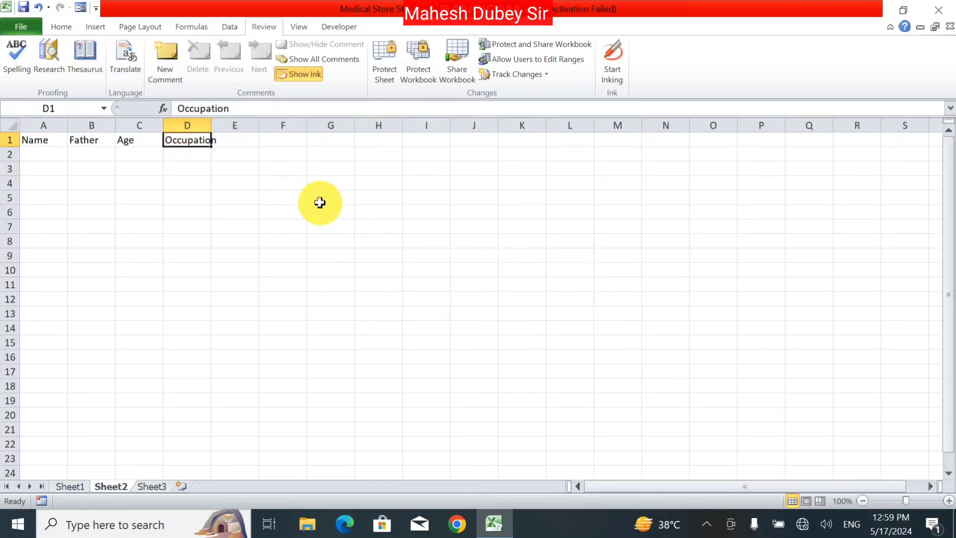
key("F7")
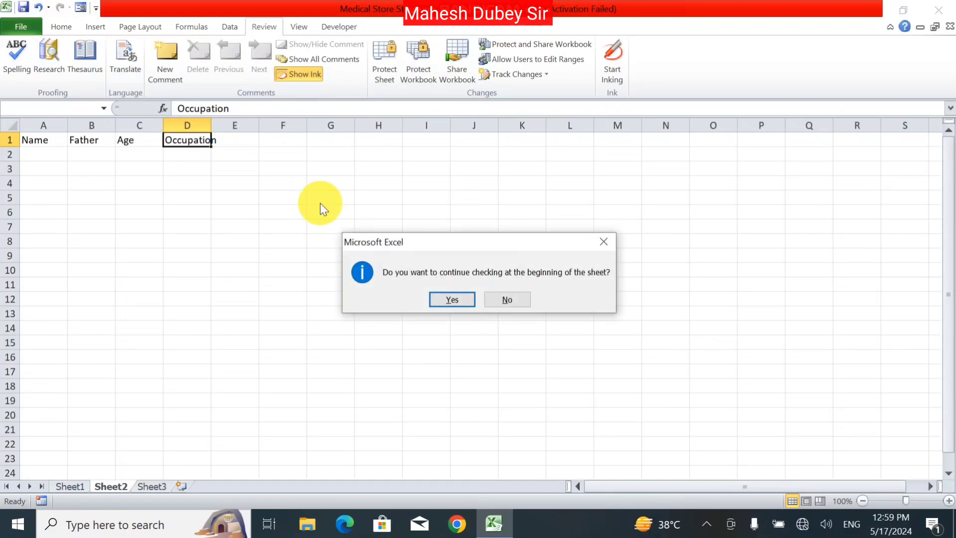
key("Return")
key("Return")
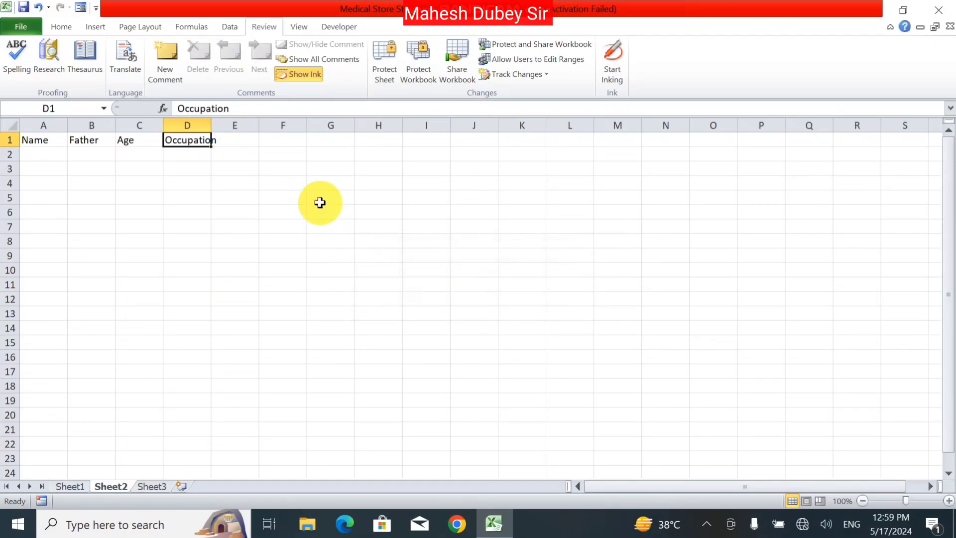
Add the heading Marital Status in cell E1
key("Right")
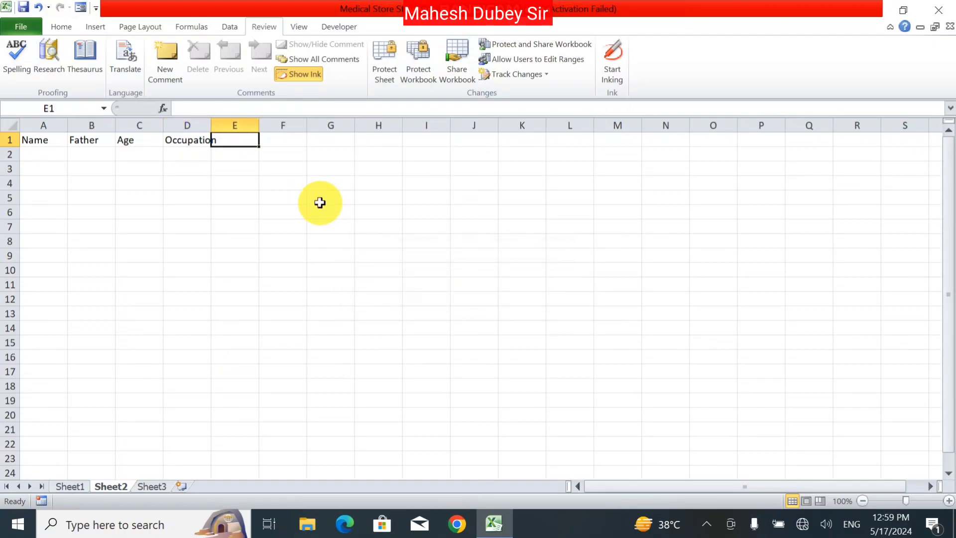
type("Mari")
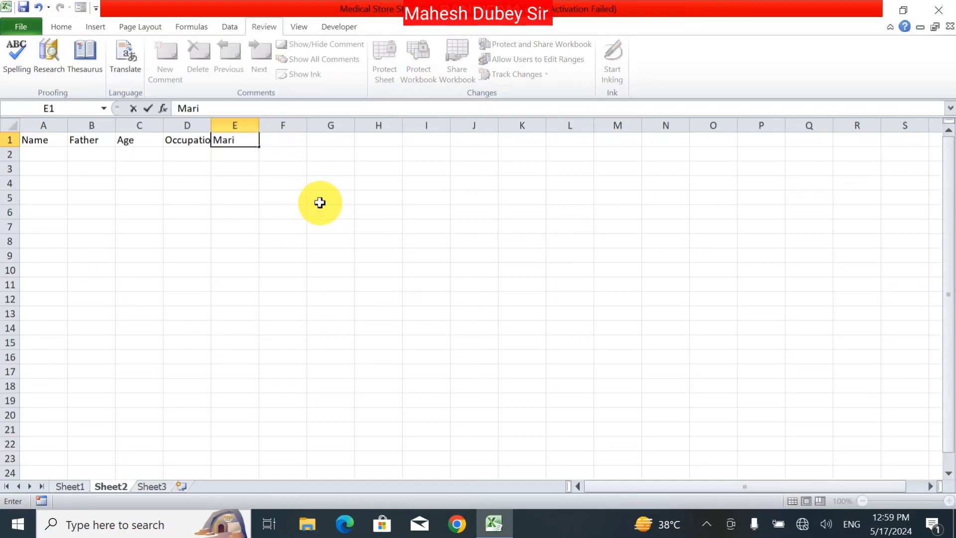
type("tal Status")
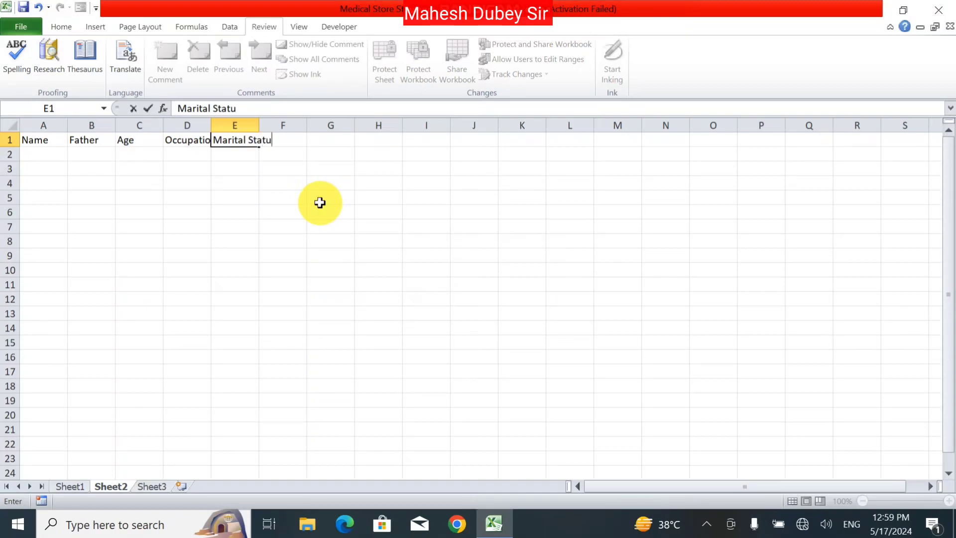
key("Return")
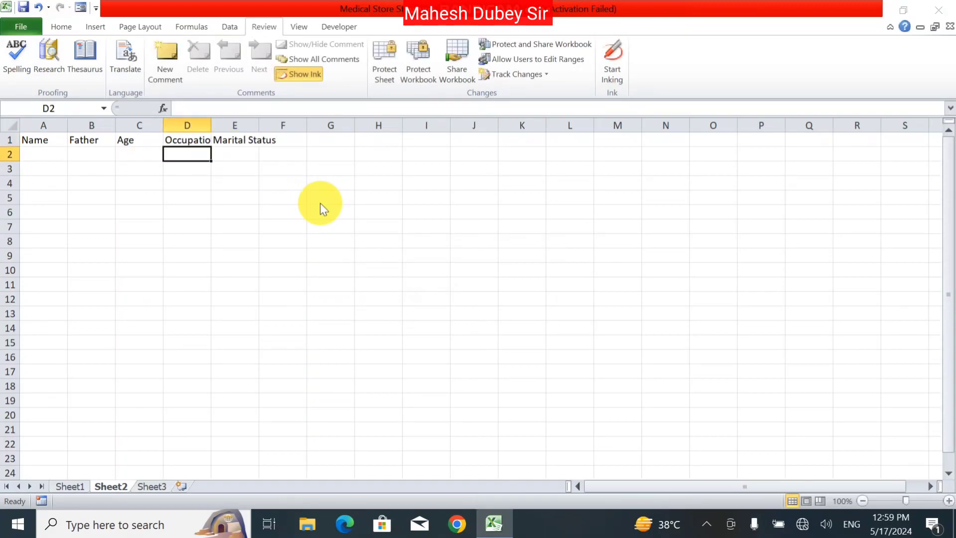
Check the spelling of the whole sheet with the Marital Status heading included
key("F7")
key("Return")
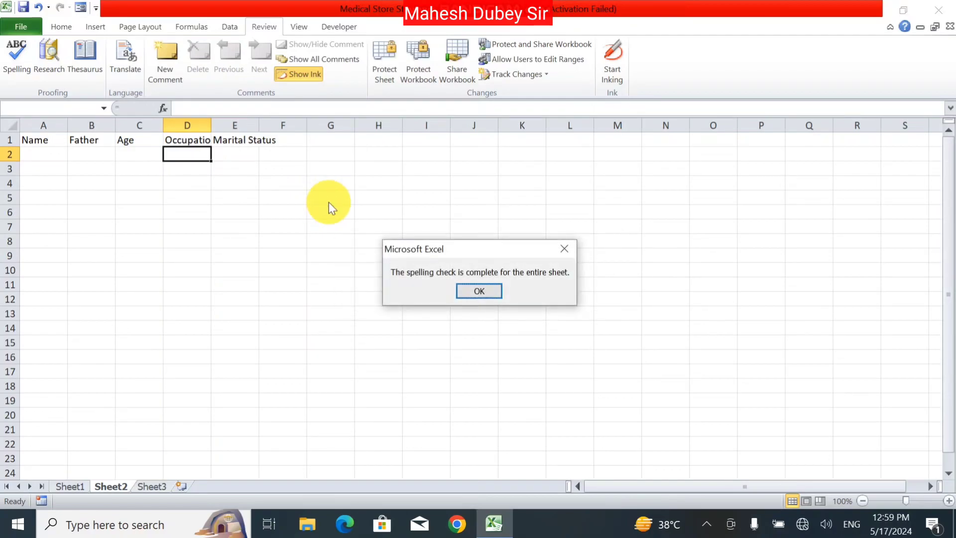
key("Return")
Edit the heading in E1 into the deliberately misspelled text Marirtale Status
key("Up")
key("Right")
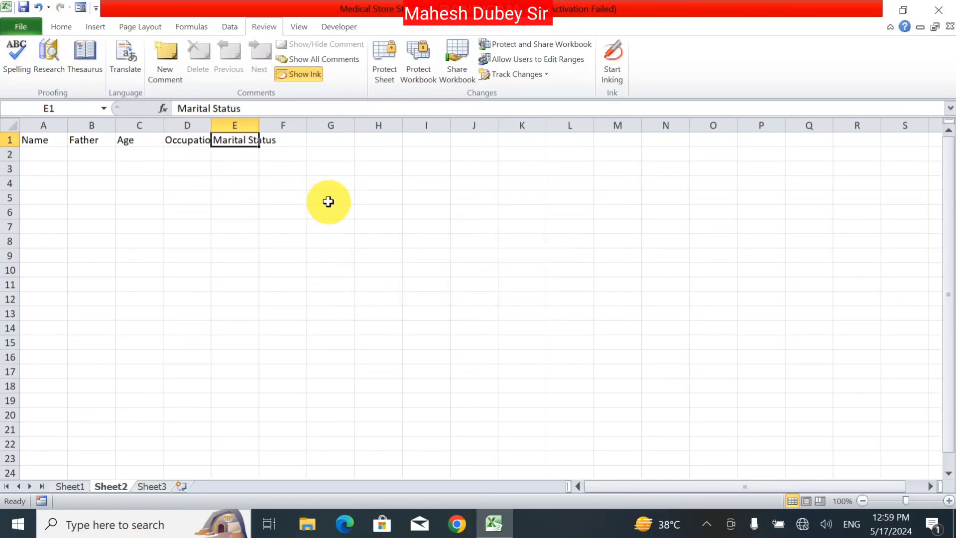
key("F2")
key("Left")
key("Left")
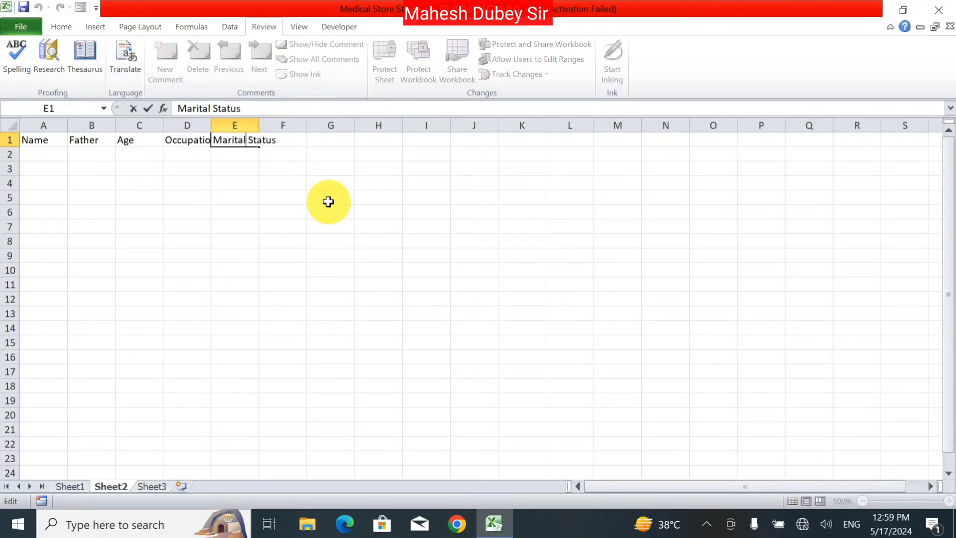
type("e")
key("Left")
key("Left")
key("Left")
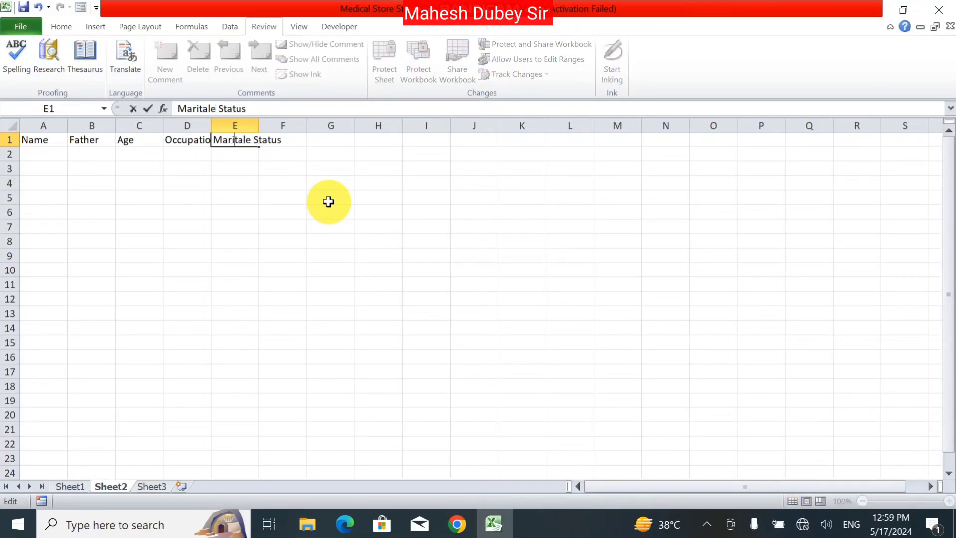
type("r")
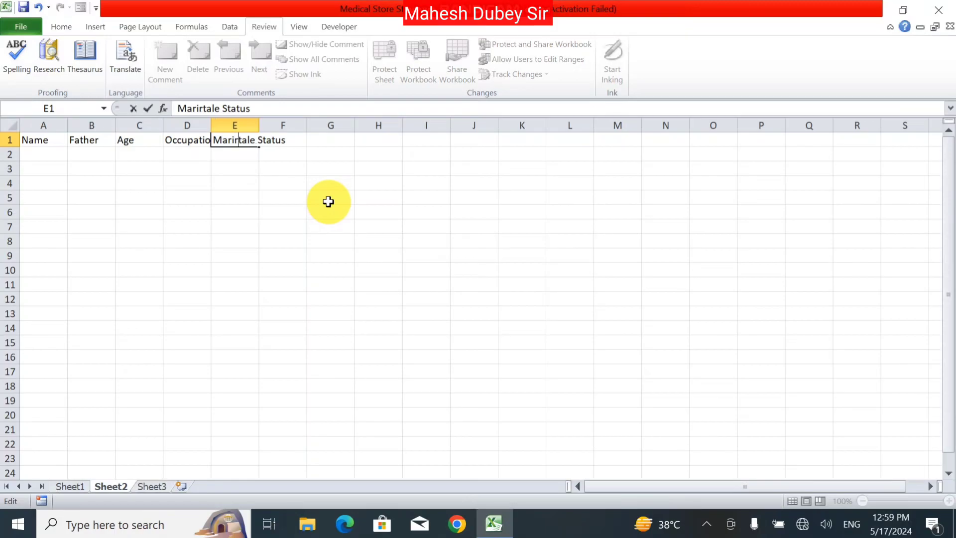
key("Return")
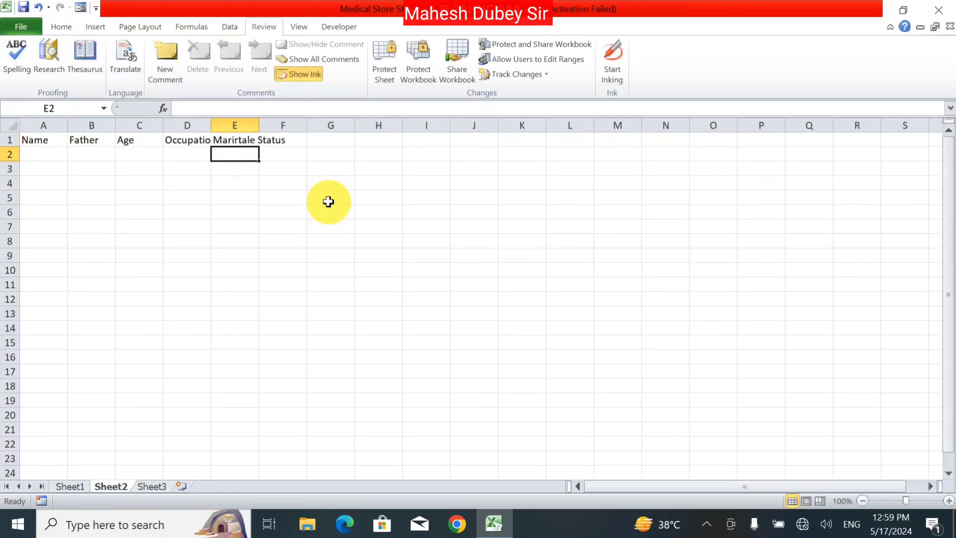
Run the spelling check and replace Marirtale in E1 with the suggestion Marital
key("F7")
key("Return")
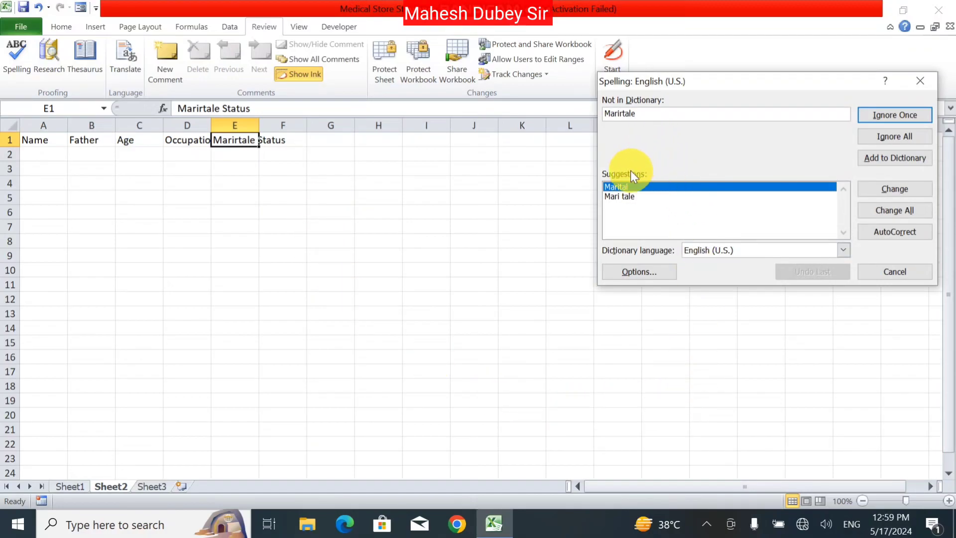
left_click(624, 199)
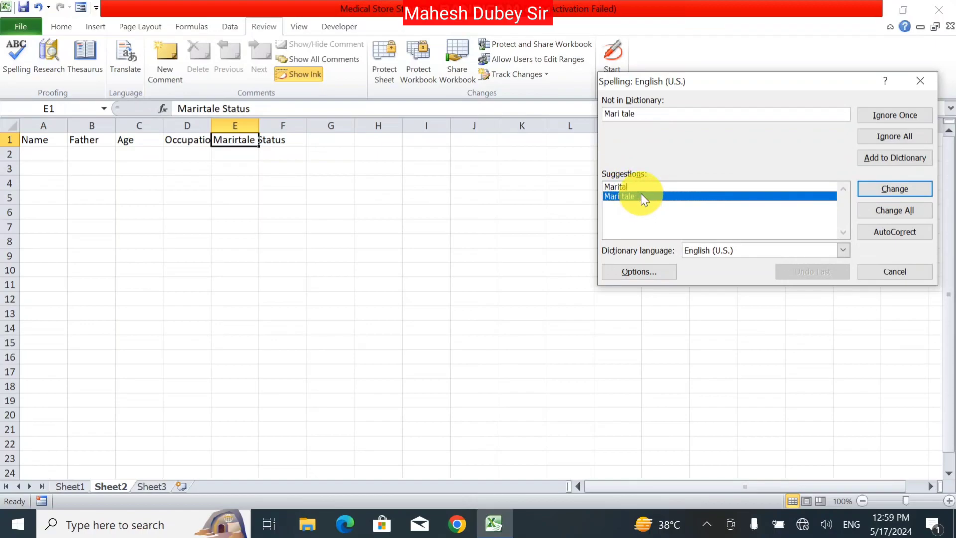
left_click(639, 187)
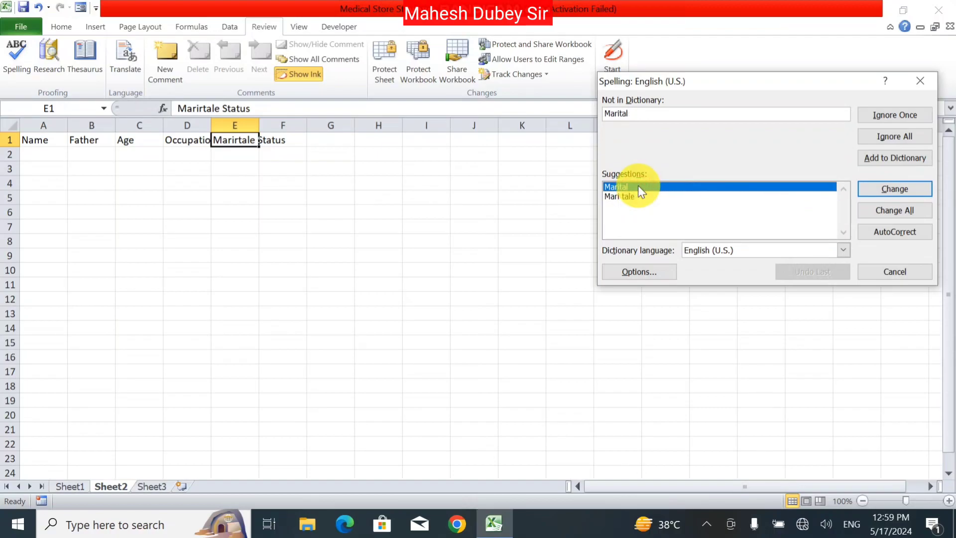
left_click(883, 187)
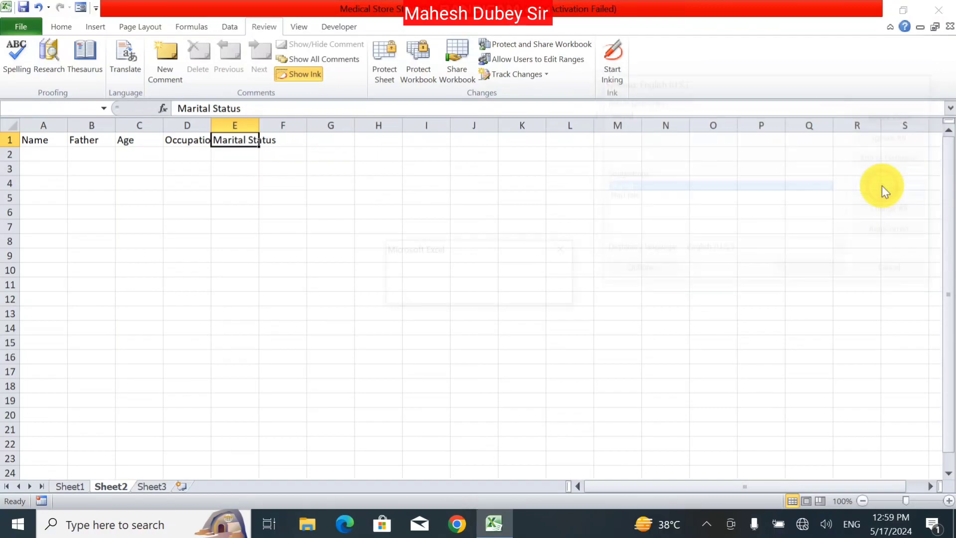
left_click(500, 292)
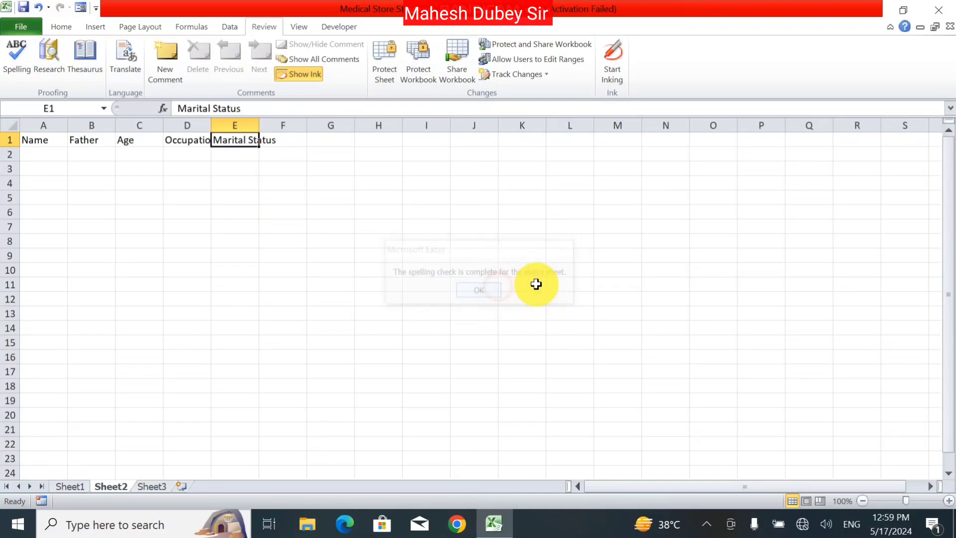
Autofit columns A to F, and widen them all equally so the headings have more room
left_click_drag(36, 125, 257, 125)
double_click(258, 125)
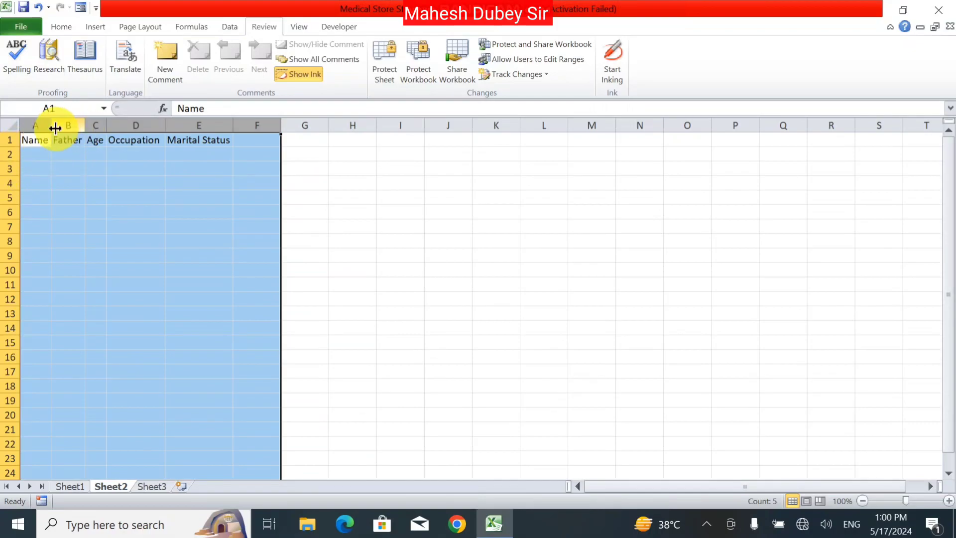
left_click_drag(51, 126, 84, 149)
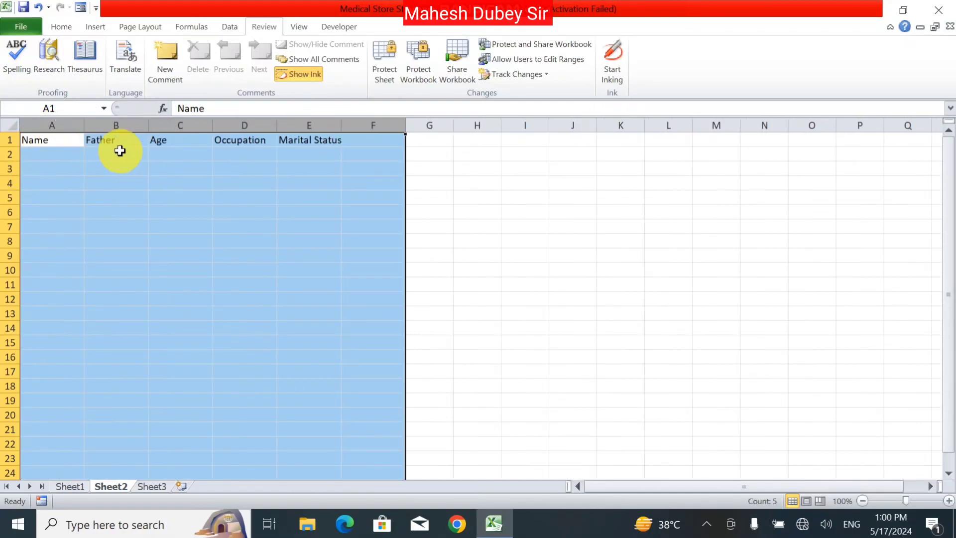
Start the first record in row 2 with the person's name in A2 and the father's name in B2
left_click(31, 155)
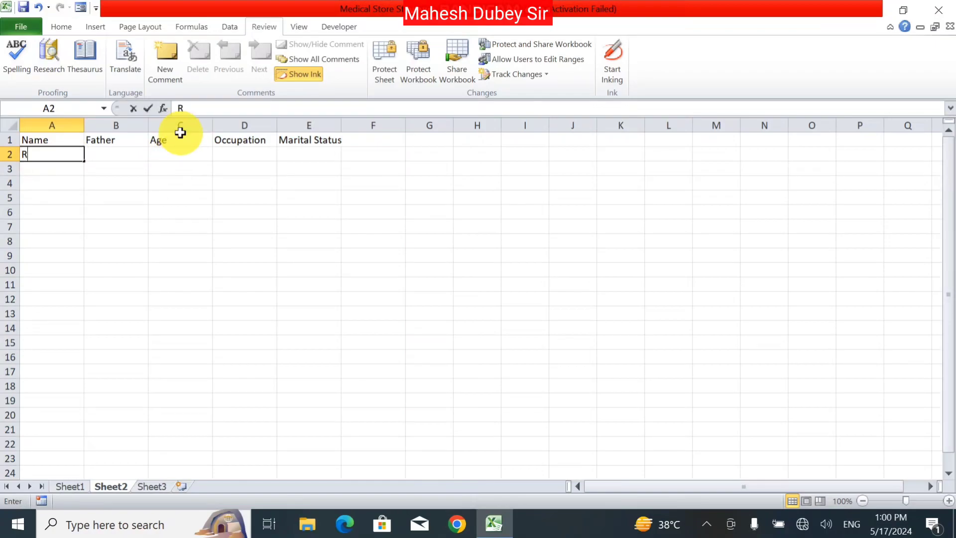
type("Ramesh")
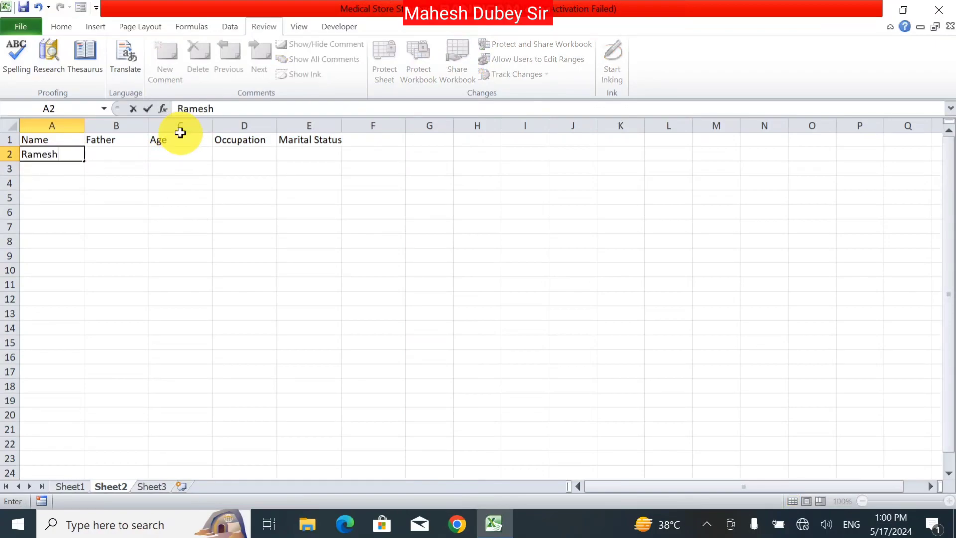
key("Tab")
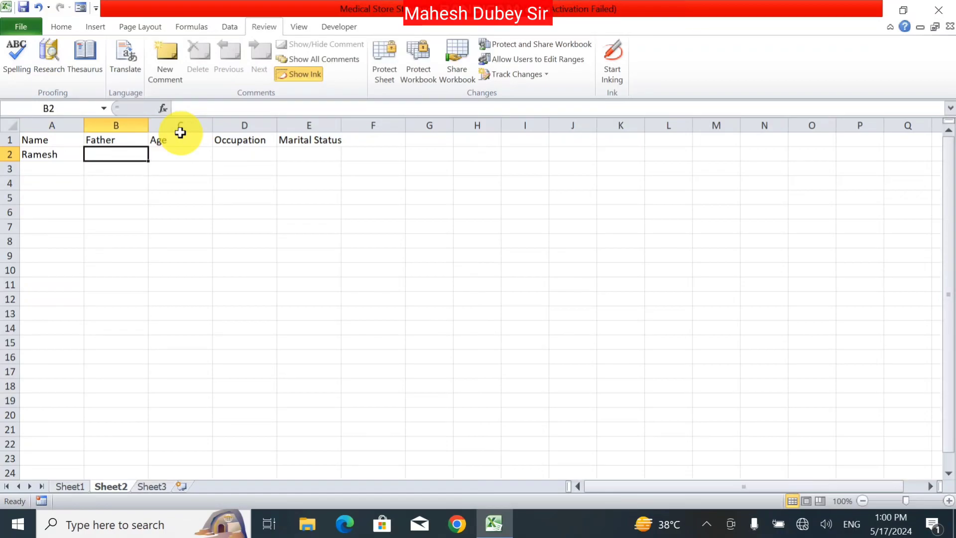
type("Sanjay")
key("Tab")
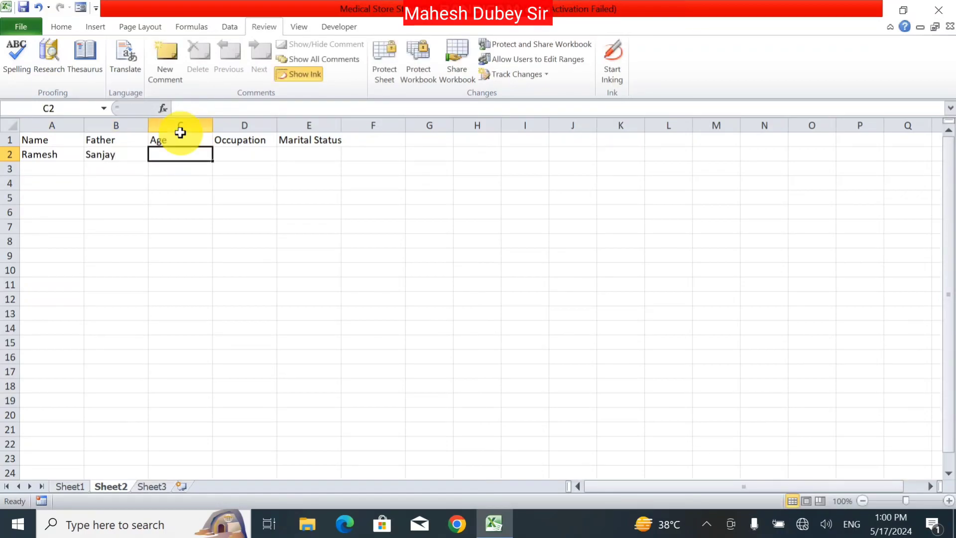
Complete row 2 with age 32, the deliberately misspelled occupation Agricalture and the marital status Yes
type("32")
key("Tab")
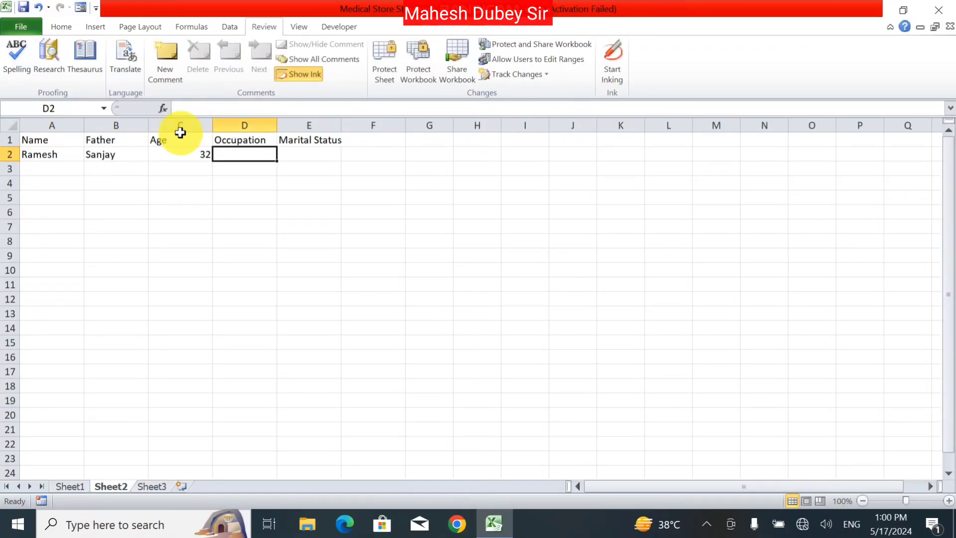
type("A")
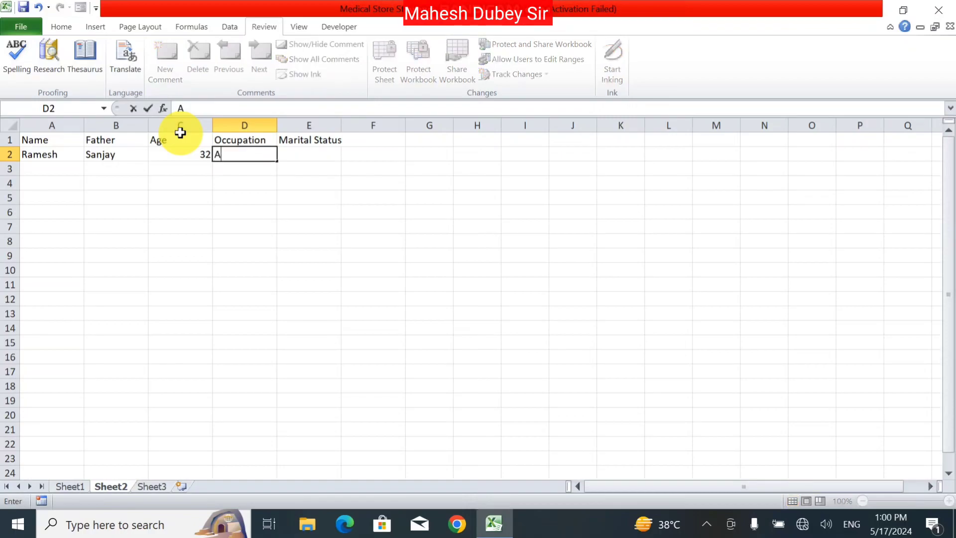
type("gricalture")
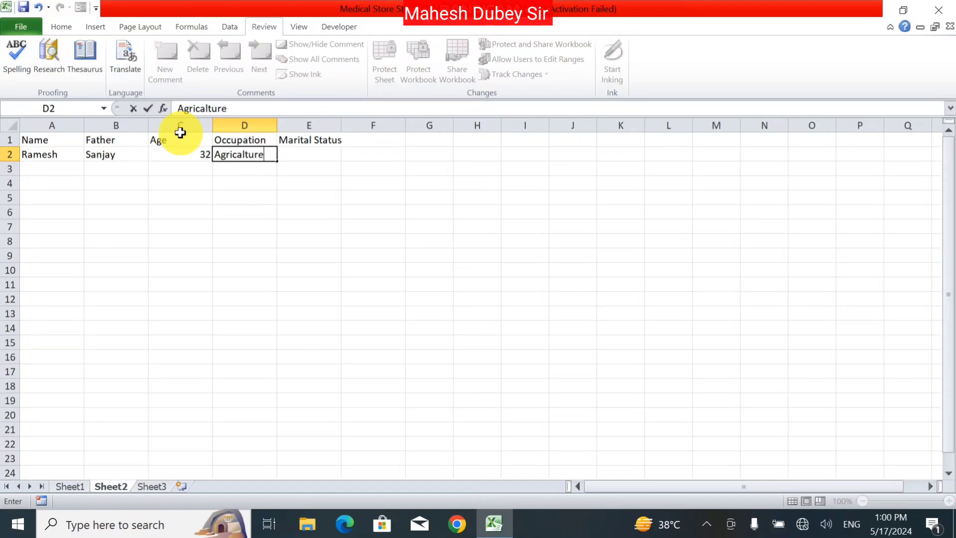
key("Tab")
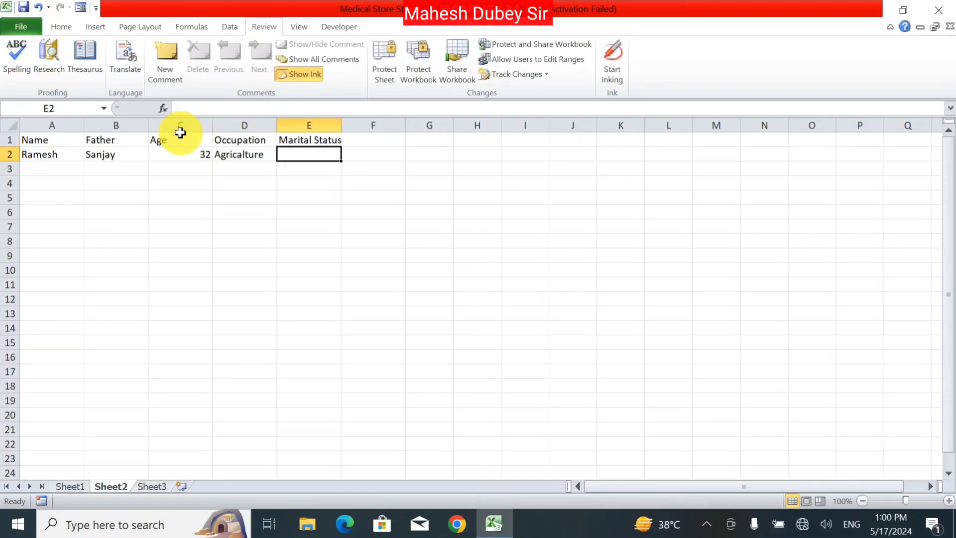
type("Yes")
key("Return")
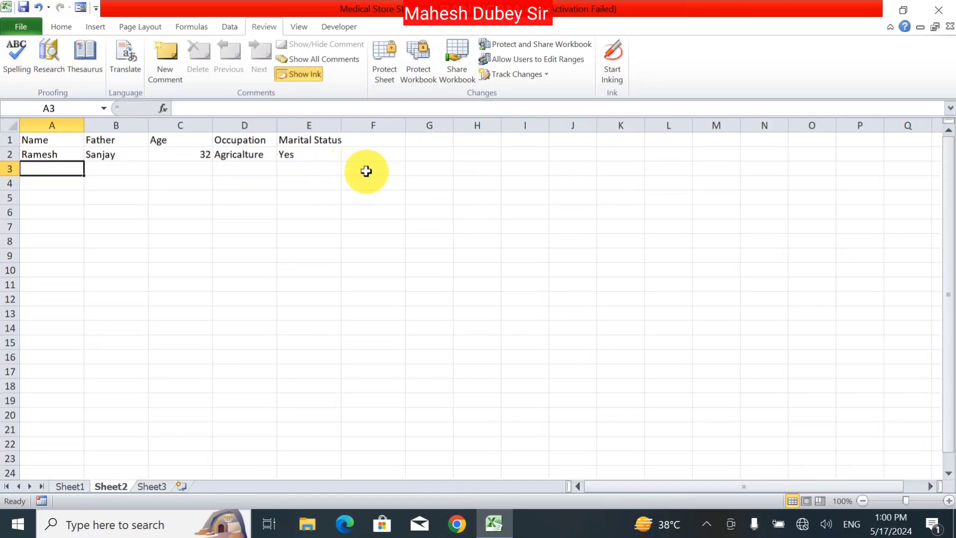
Check the whole sheet's spelling starting from B2, and replace Agricalture in D2 with the suggestion Agriculture
left_click(949, 501)
left_click(949, 501)
left_click(949, 501)
left_click(948, 501)
left_click(949, 501)
left_click(949, 501)
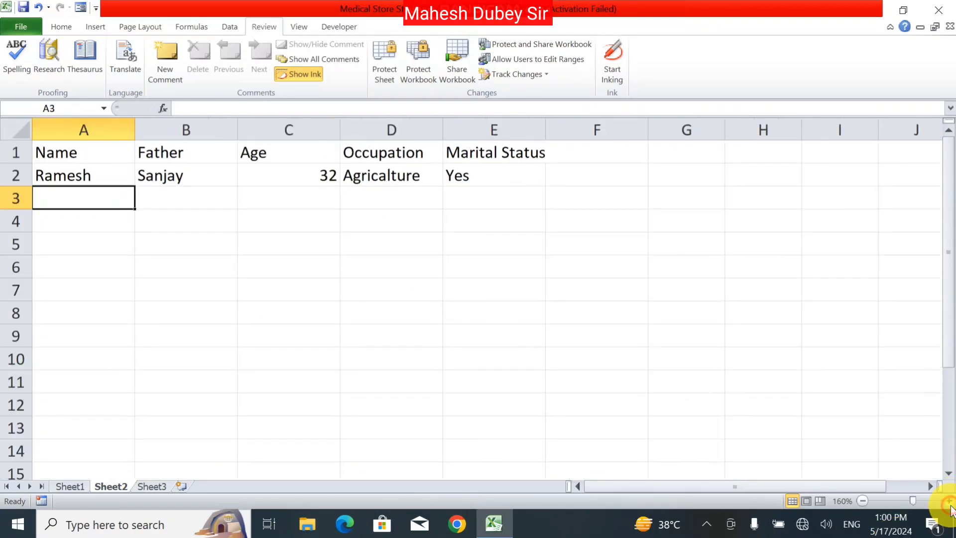
left_click(46, 180)
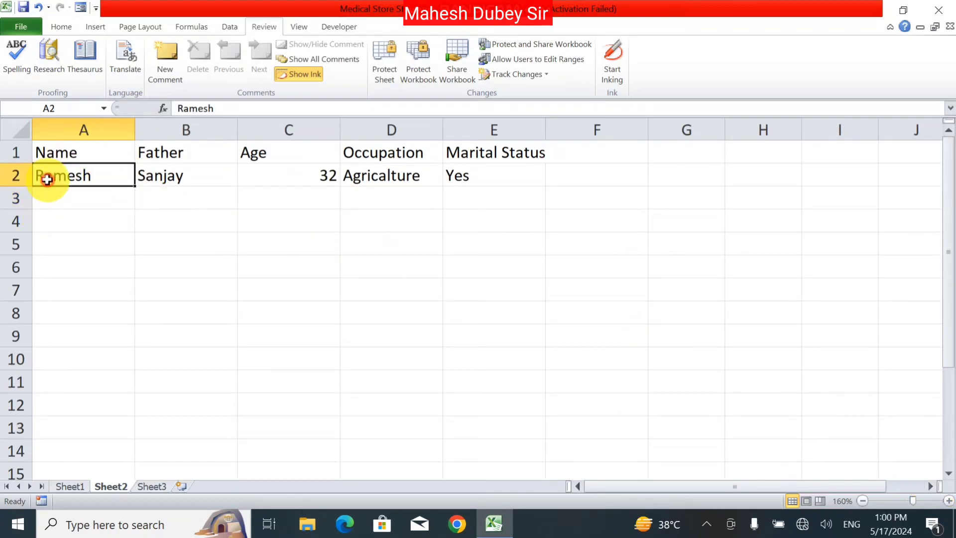
left_click(154, 180)
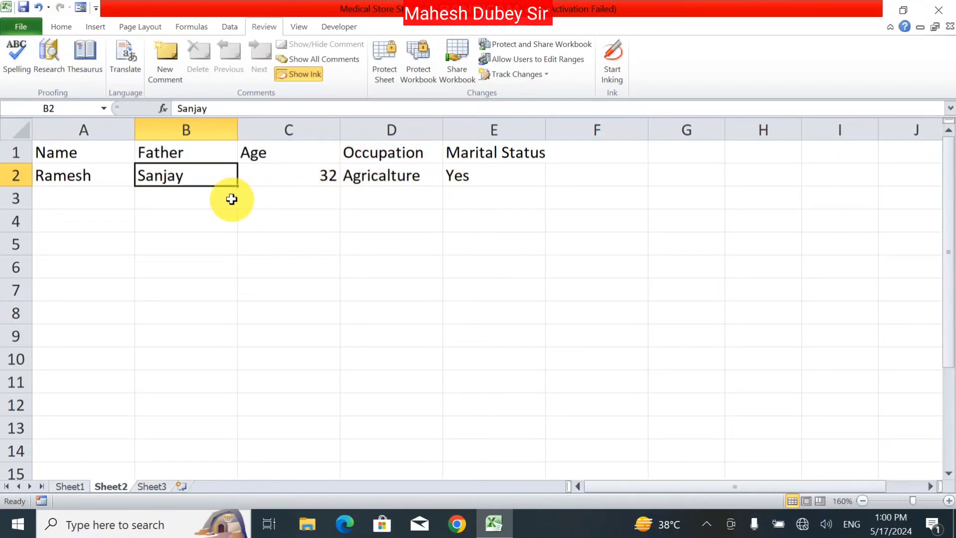
left_click(9, 63)
left_click_drag(692, 80, 602, 120)
left_click(540, 227)
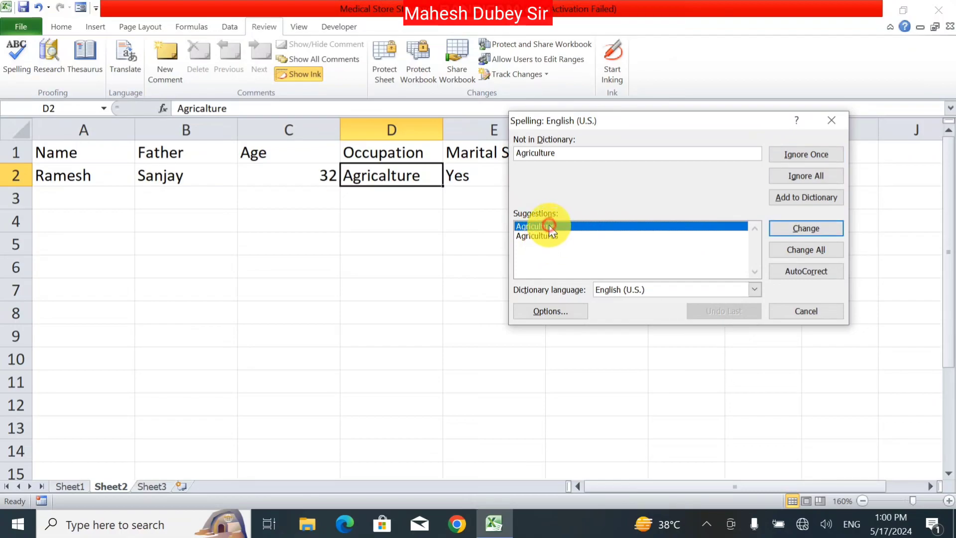
left_click(803, 229)
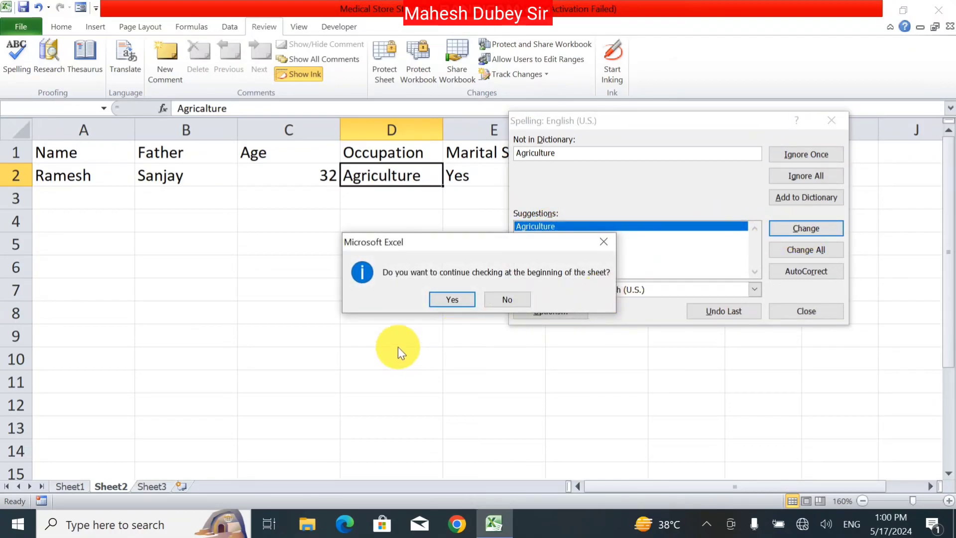
left_click(449, 301)
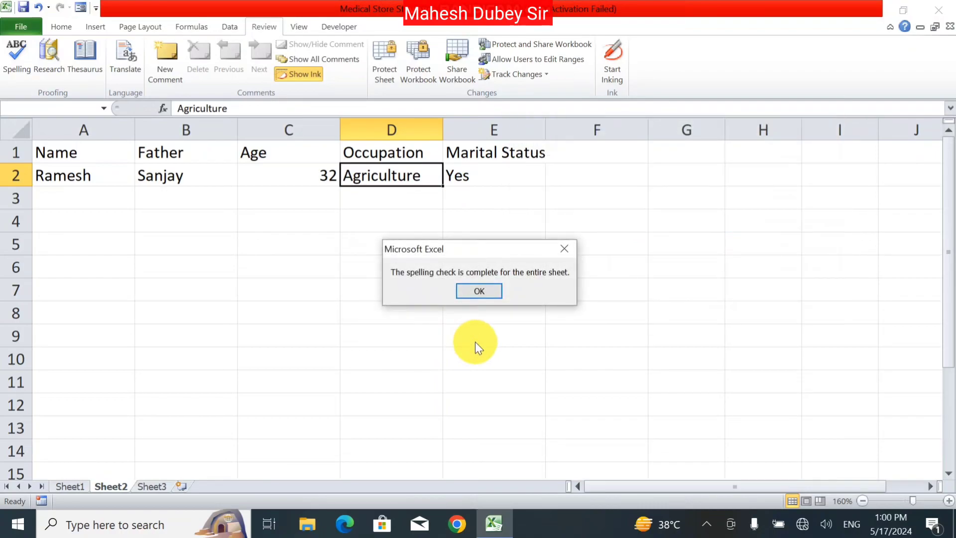
left_click(481, 290)
Recheck the spelling of the entire sheet starting from the empty cell D7
left_click(416, 282)
key("F7")
key("Return")
key("Return")
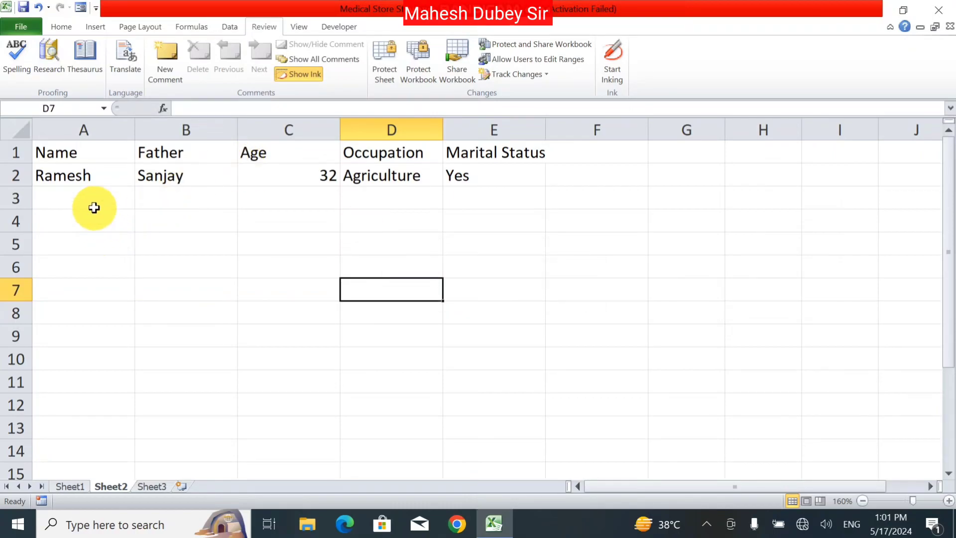
Enter a second person's name in A3 under the Name heading
left_click(79, 195)
type("Ind")
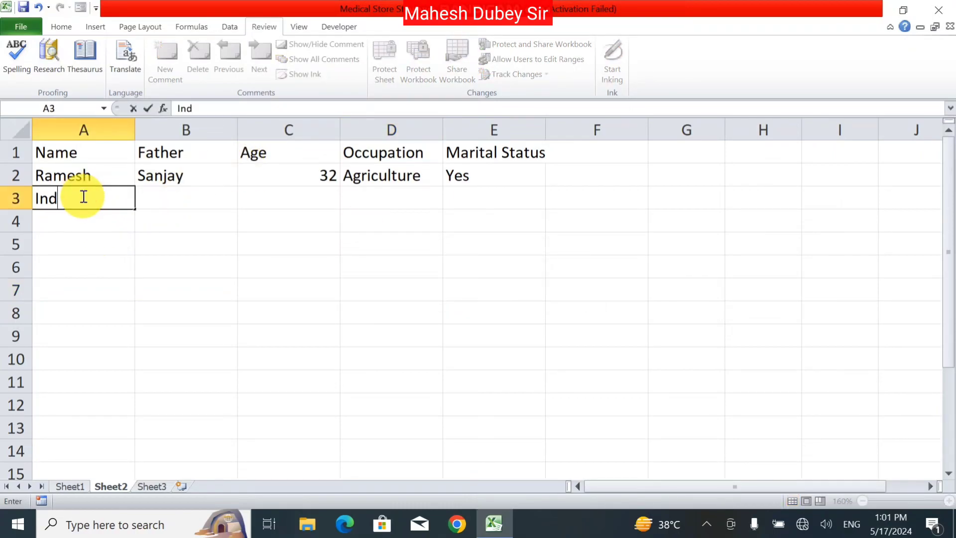
type("resh")
key("Tab")
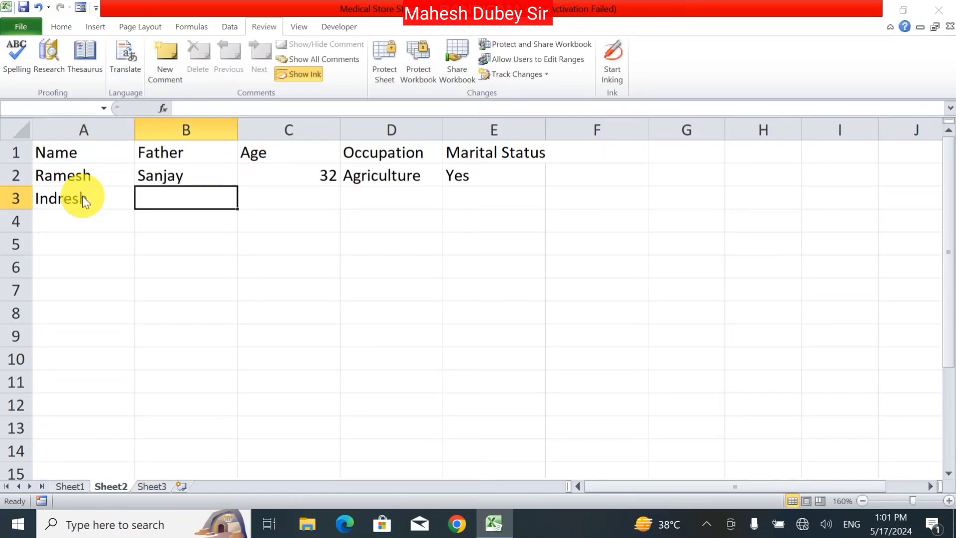
Spell-check the sheet, examine the replacements suggested for the name in A3, and leave the check without changing it
key("F7")
left_click(445, 305)
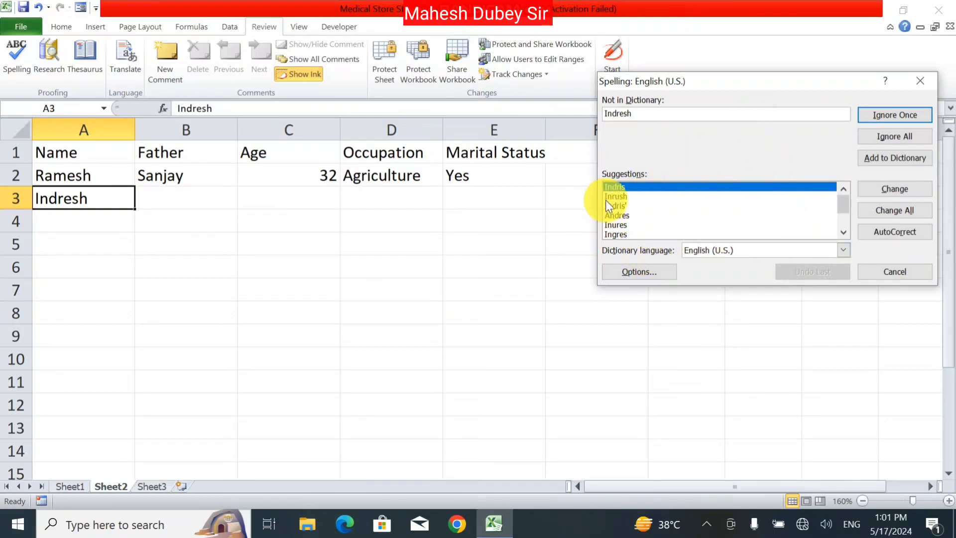
left_click(842, 233)
left_click(841, 233)
left_click(841, 233)
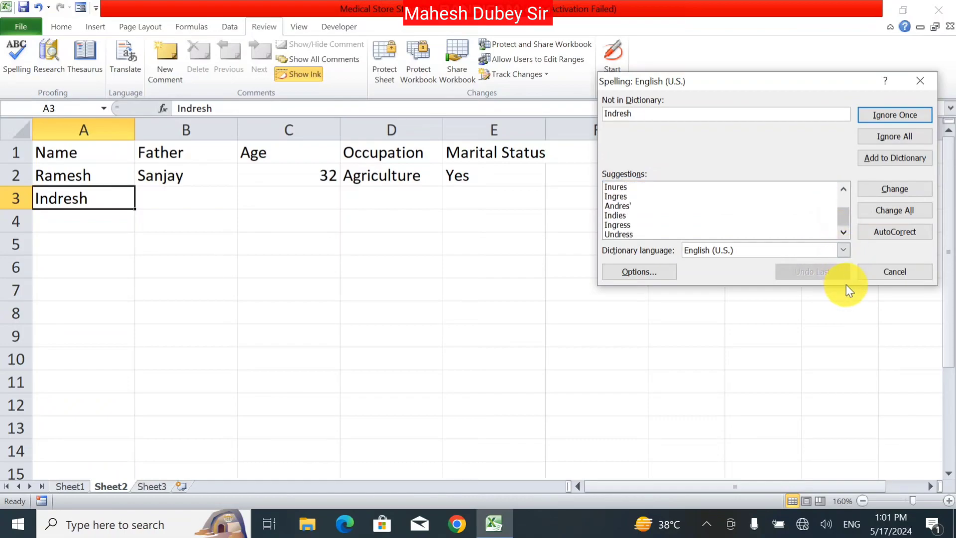
left_click(882, 272)
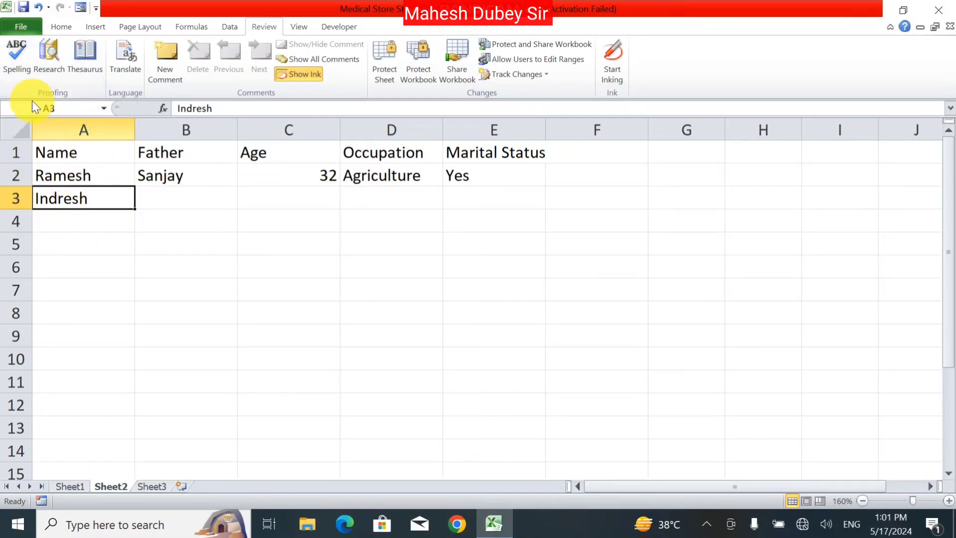
Run the spelling check again, add the name in A3 to the dictionary, and continue checking through the whole sheet
left_click(27, 74)
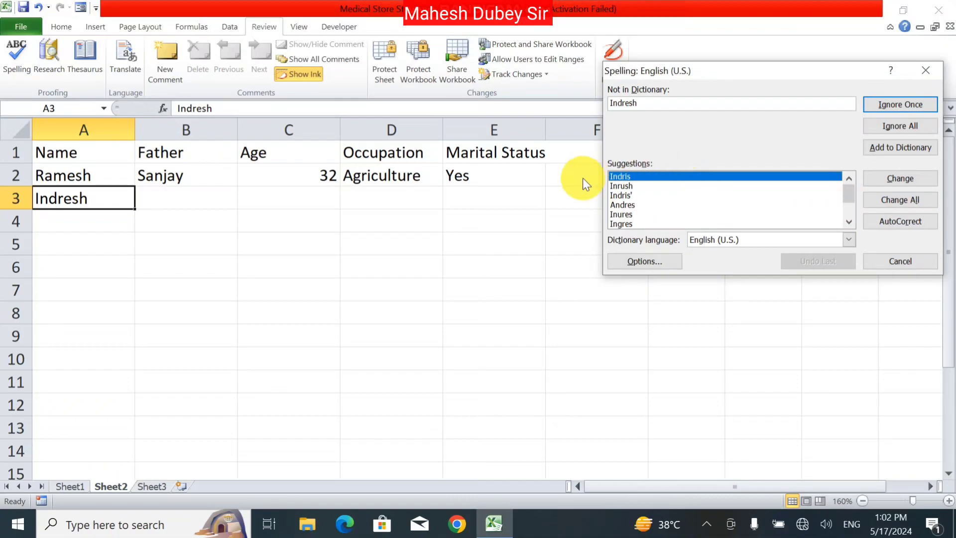
left_click(881, 147)
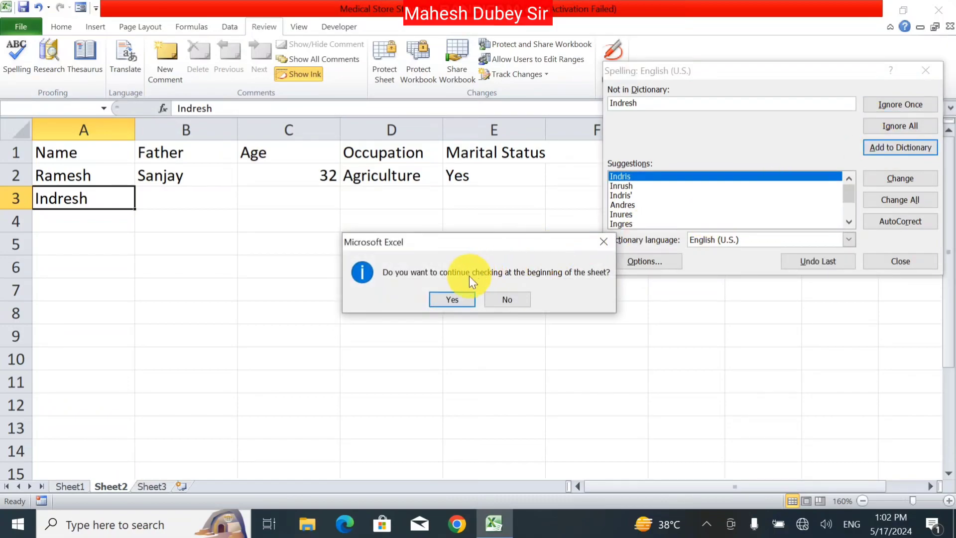
left_click(468, 301)
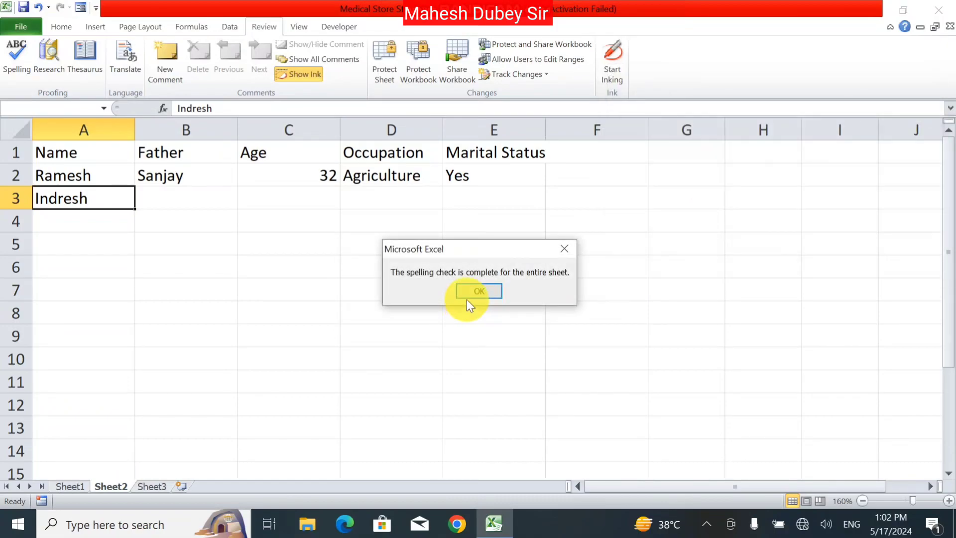
left_click(473, 291)
Enter the same name as in A3 into D5 and spell-check the whole sheet
left_click(380, 243)
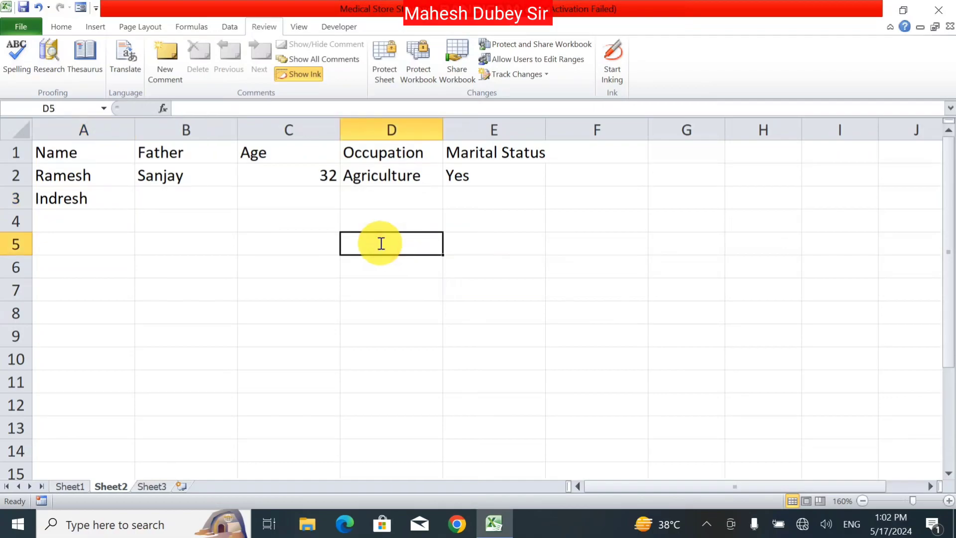
type("Indresh")
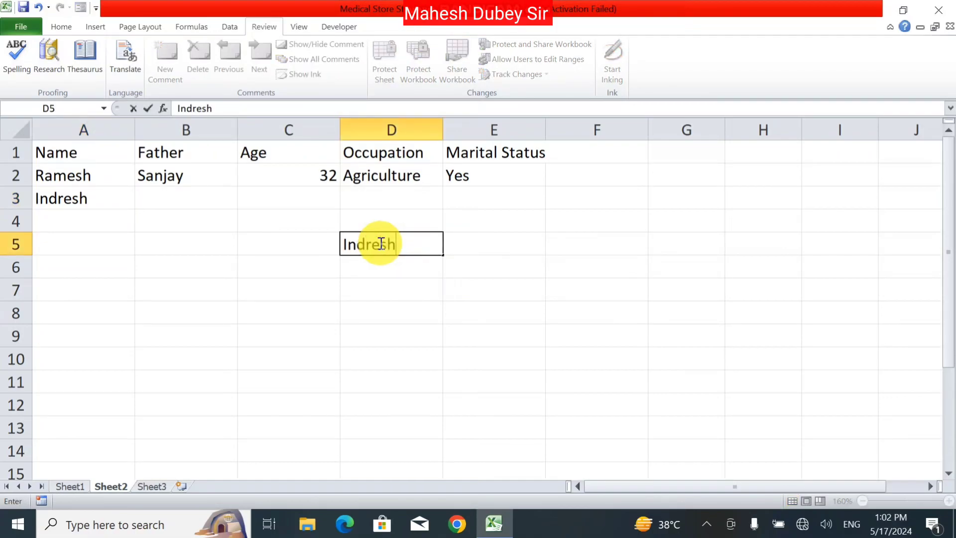
key("Return")
key("F7")
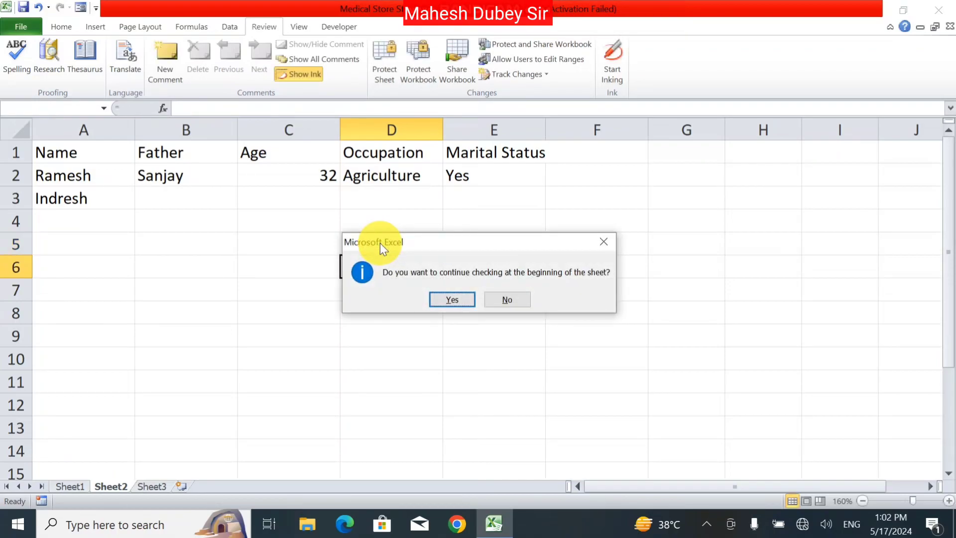
key("Return")
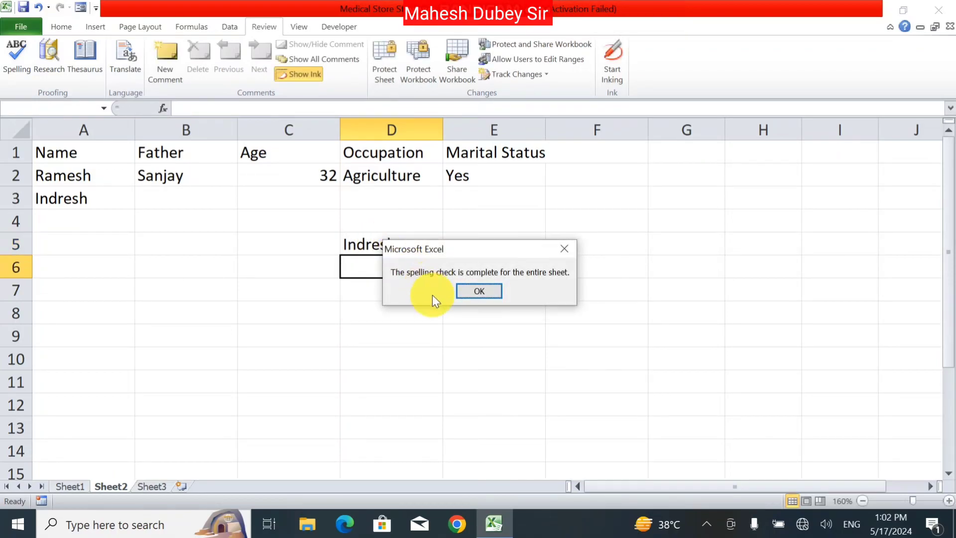
left_click(479, 293)
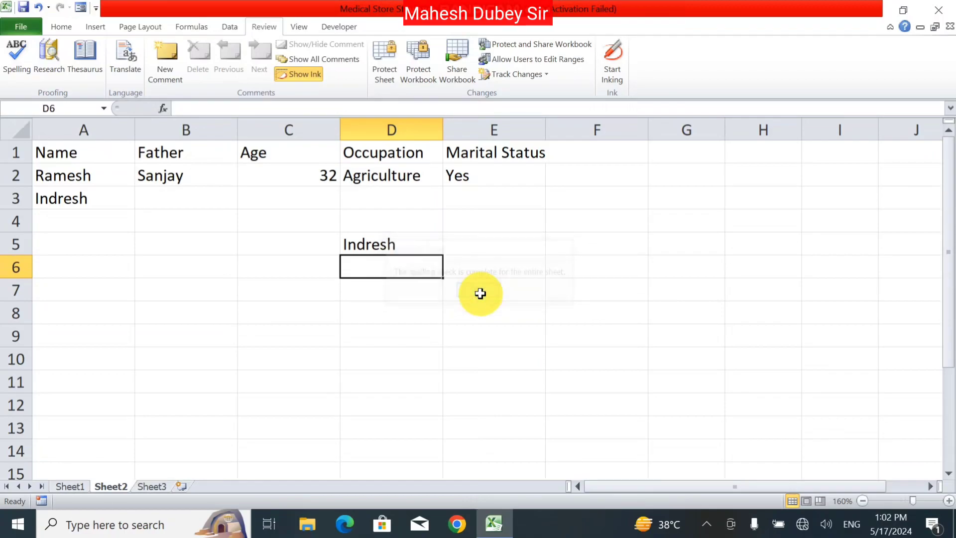
Repeat the whole-sheet spelling check starting from the name in D5
left_click(375, 238)
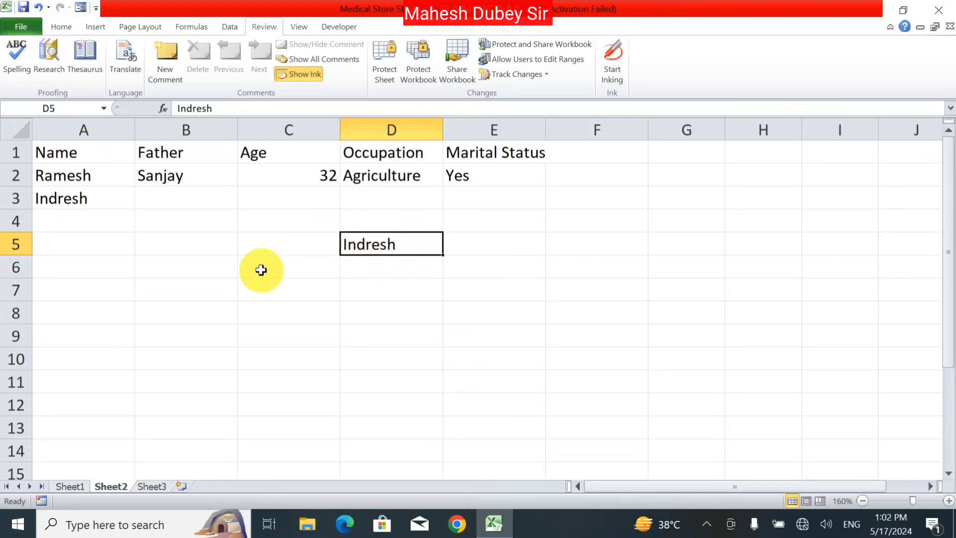
left_click(5, 76)
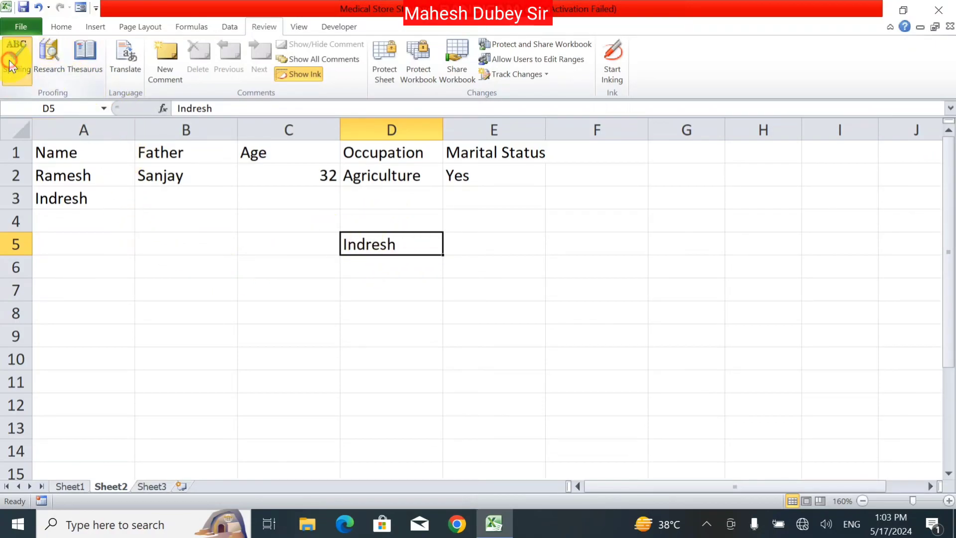
left_click(437, 299)
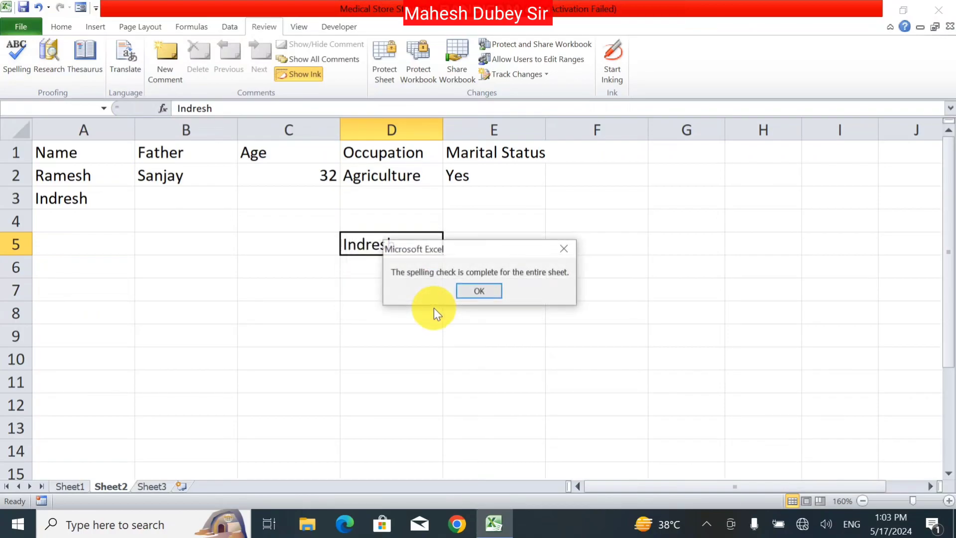
left_click(477, 291)
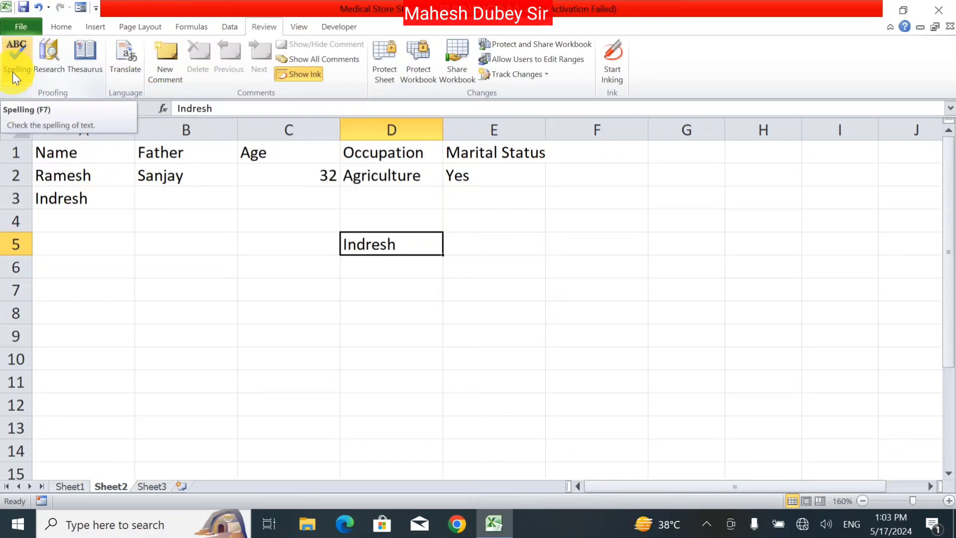
Select the empty cell C7 and open the Research tool
left_click(288, 297)
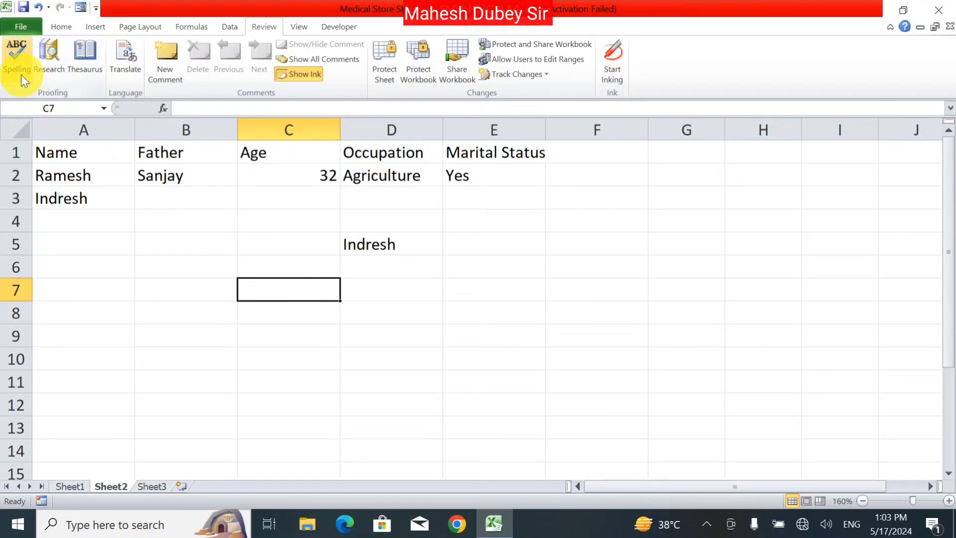
left_click(48, 64)
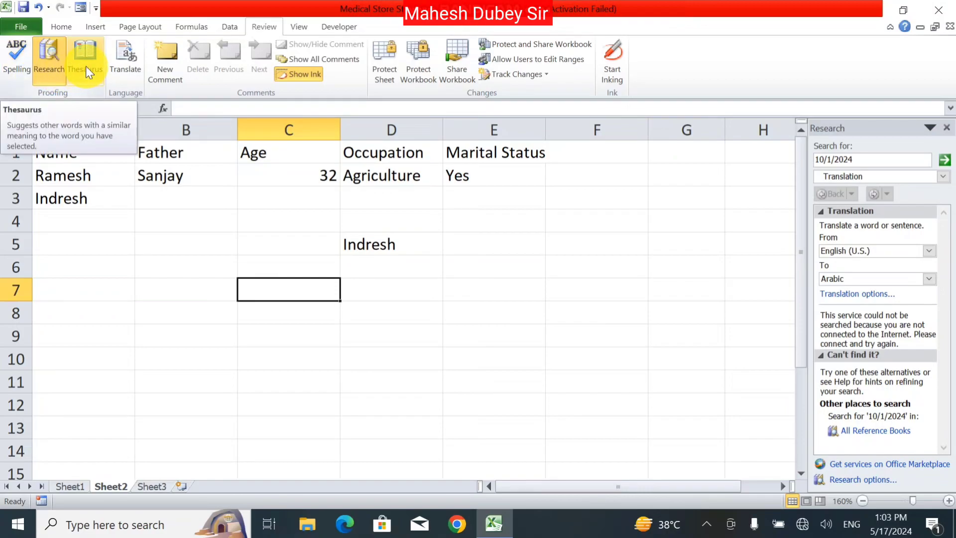
Switch the research source to All Reference Books and close the Research pane
left_click(855, 180)
left_click(859, 188)
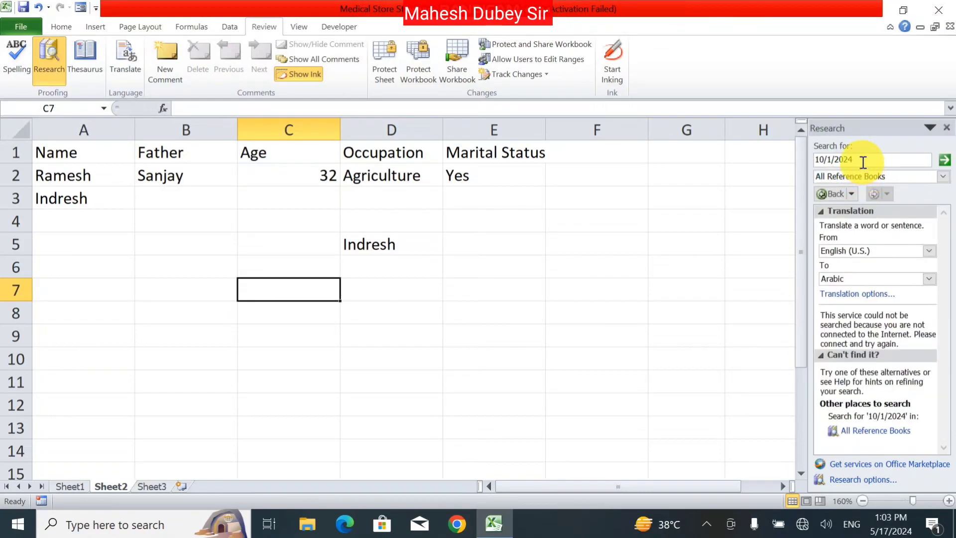
left_click(948, 131)
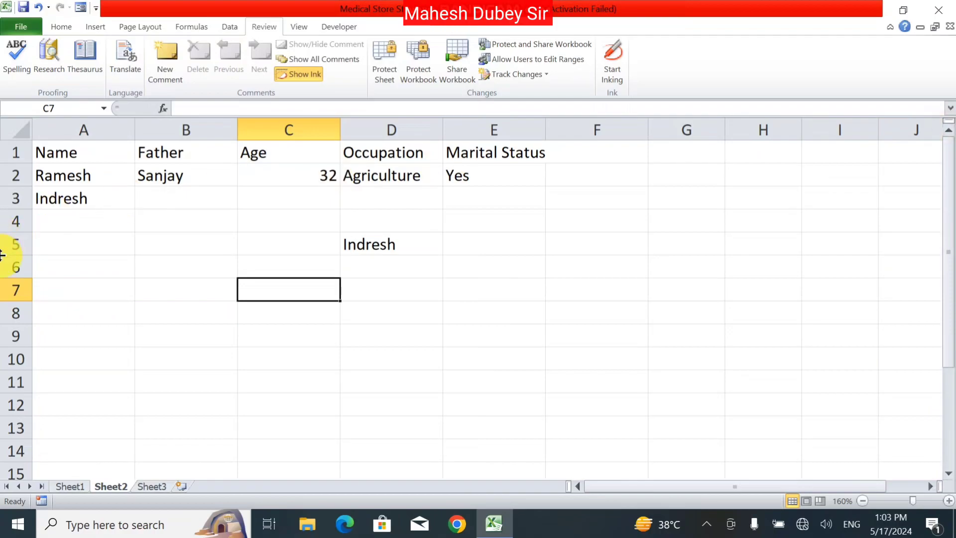
Look up synonyms for the occupation "Agriculture" in D2 with the English (U.S.) Thesaurus
left_click(423, 177)
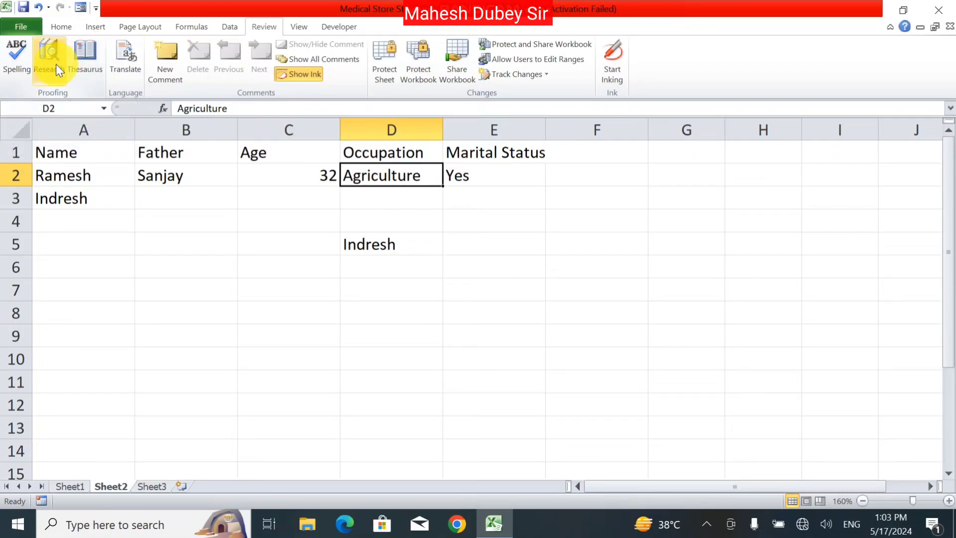
left_click(82, 65)
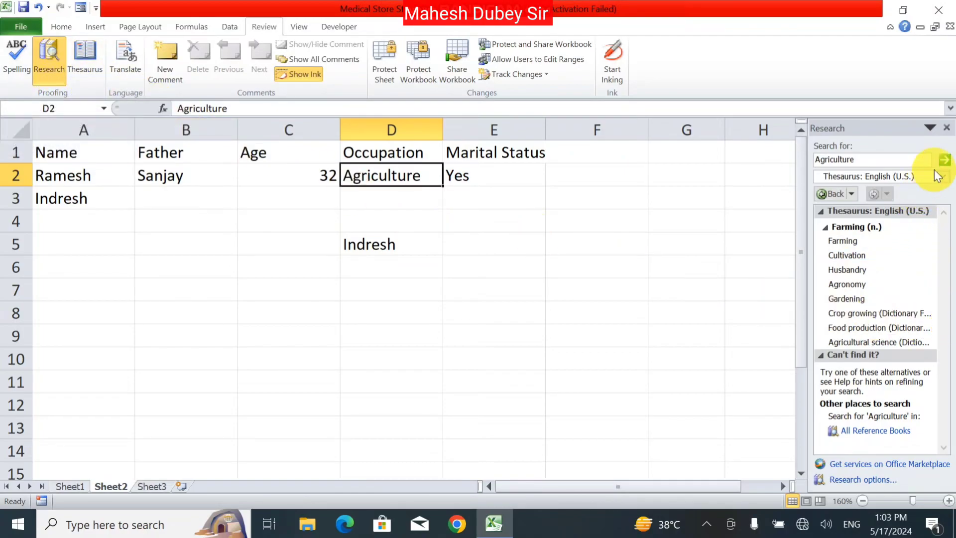
left_click(950, 161)
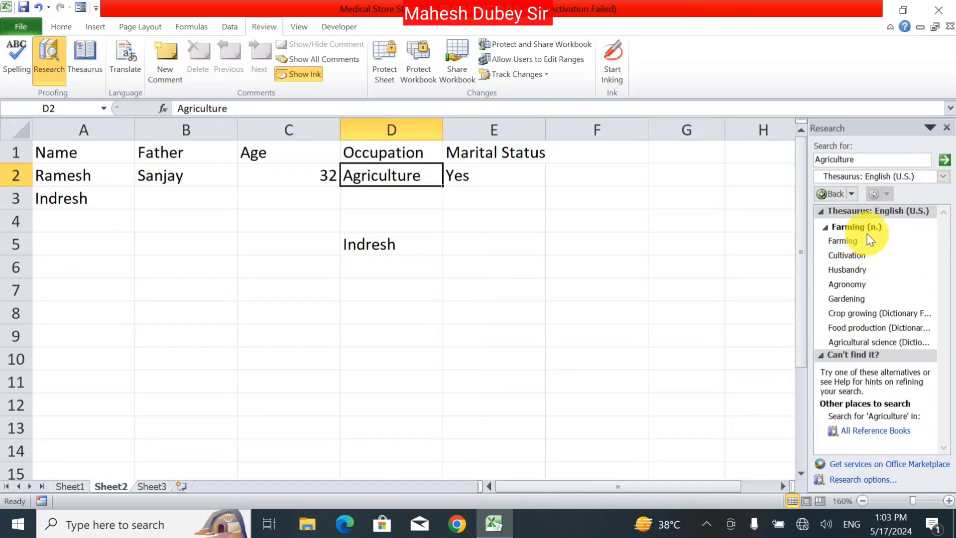
mouse_move(842, 244)
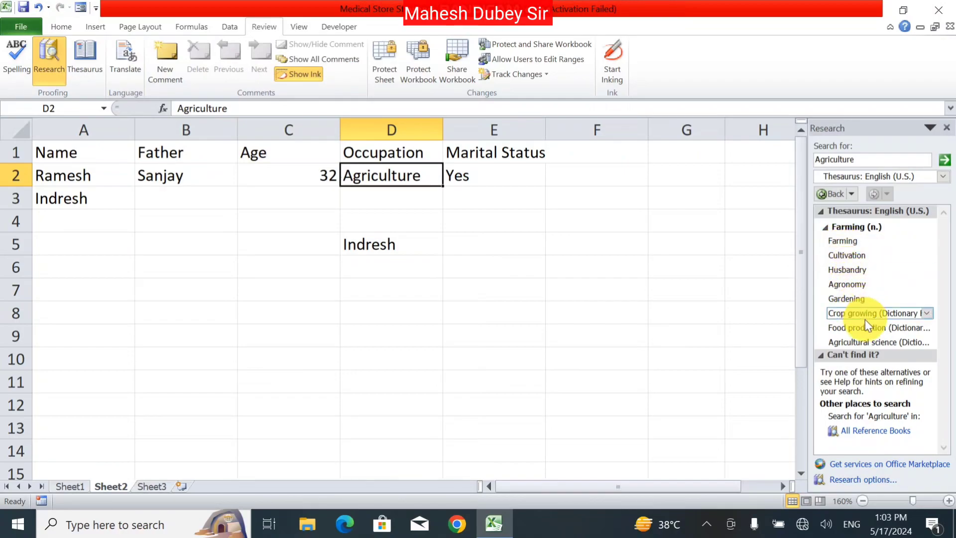
Search for "Agriculture" in the French (France) thesaurus and look through the listed synonyms
left_click(848, 177)
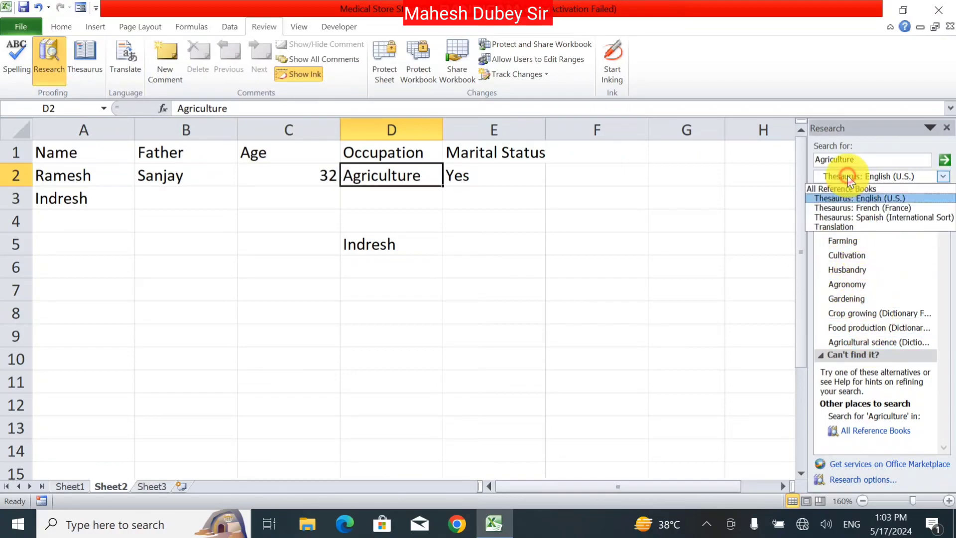
left_click(876, 208)
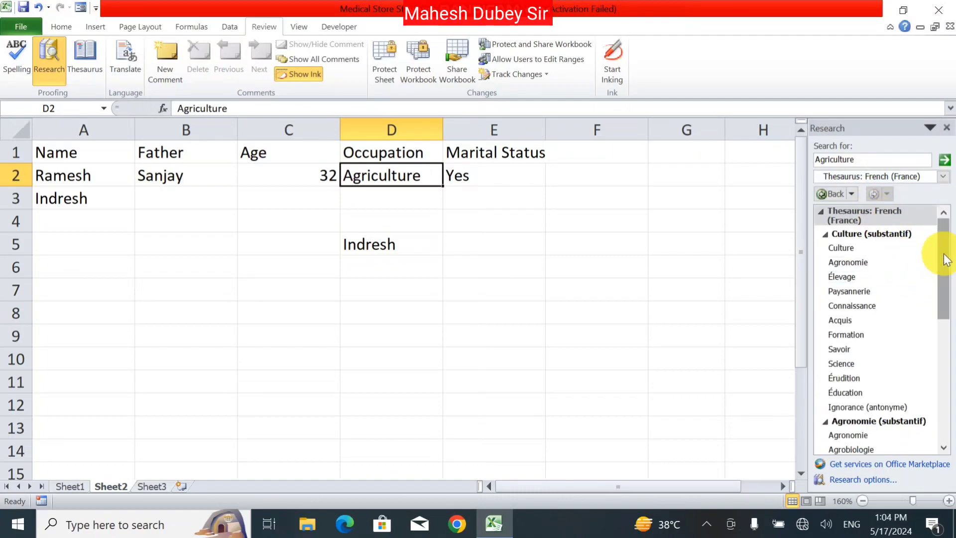
left_click(944, 161)
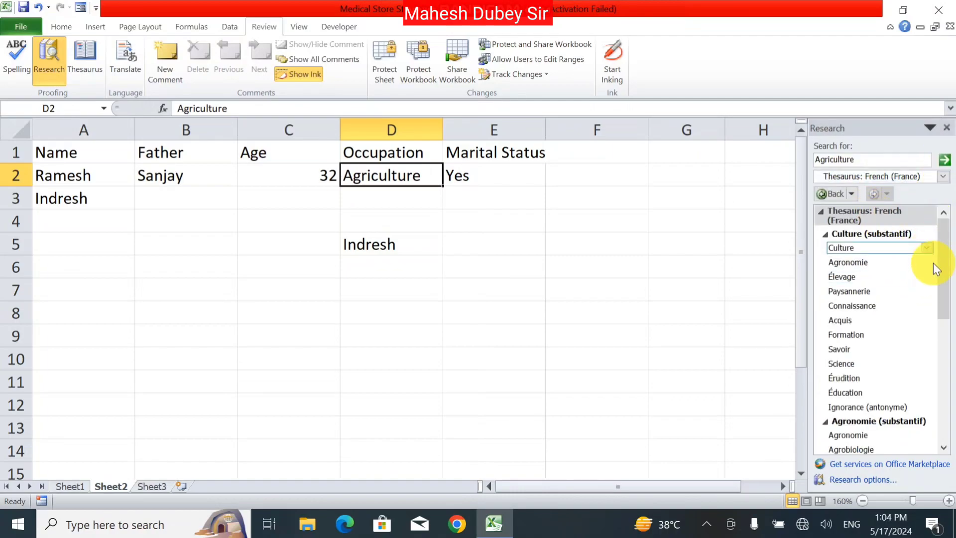
left_click_drag(946, 249, 949, 388)
left_click_drag(943, 342, 943, 228)
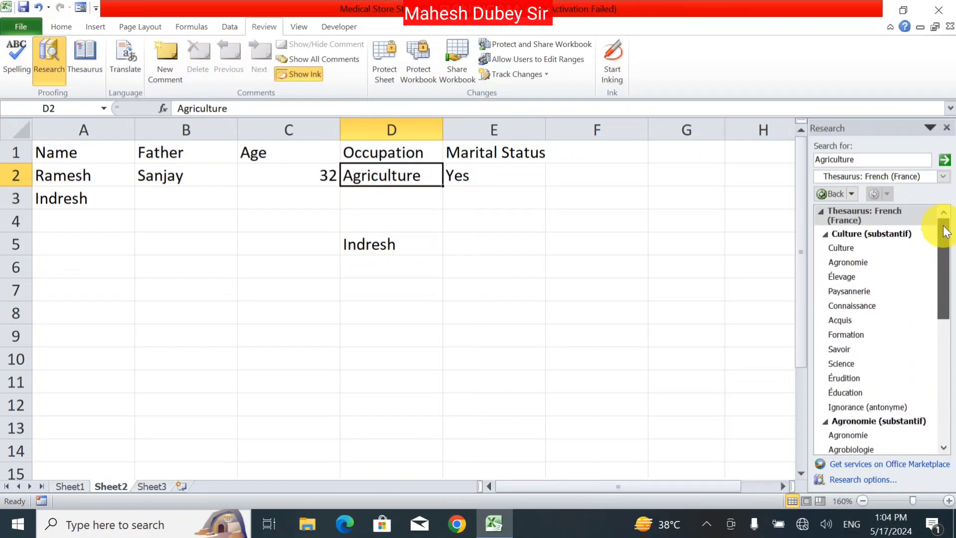
Try the Spanish (International Sort) thesaurus for "Agriculture" and return to the English (U.S.) thesaurus
left_click(944, 176)
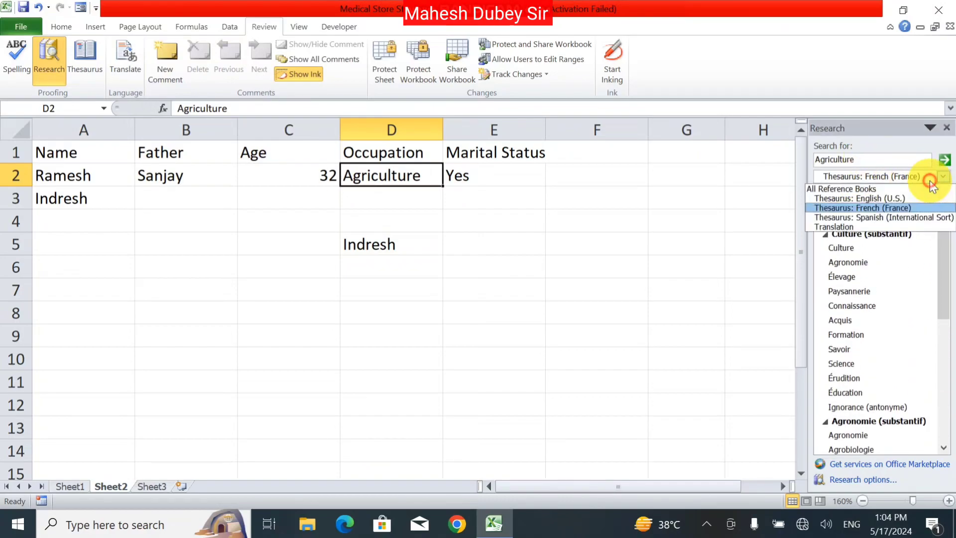
left_click(919, 218)
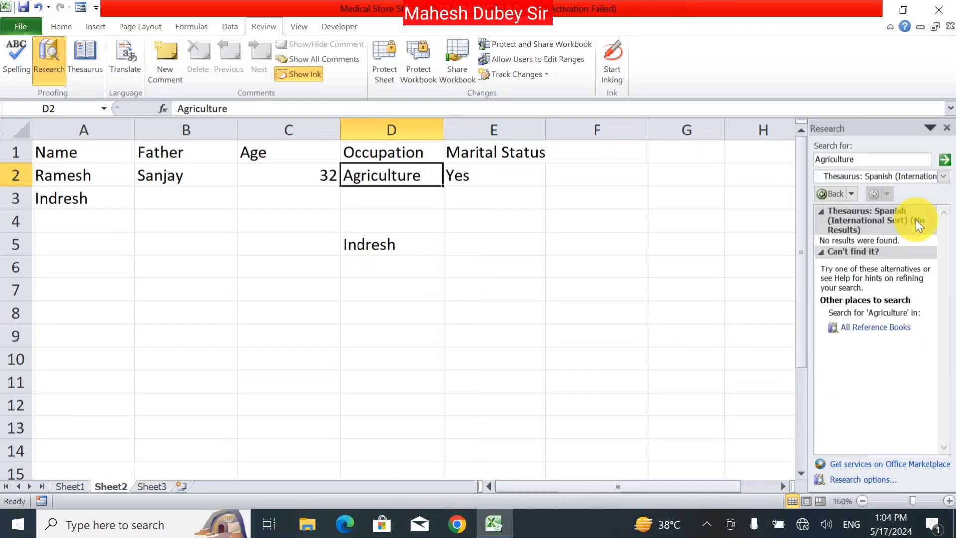
left_click(935, 178)
left_click(920, 196)
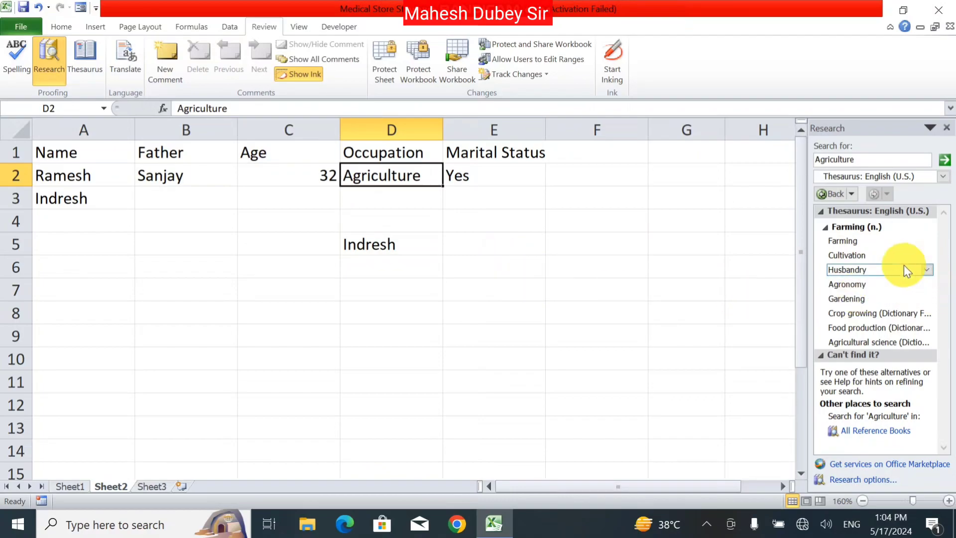
Replace "Agriculture" in D2 by inserting the thesaurus synonym "Farming"
mouse_move(842, 242)
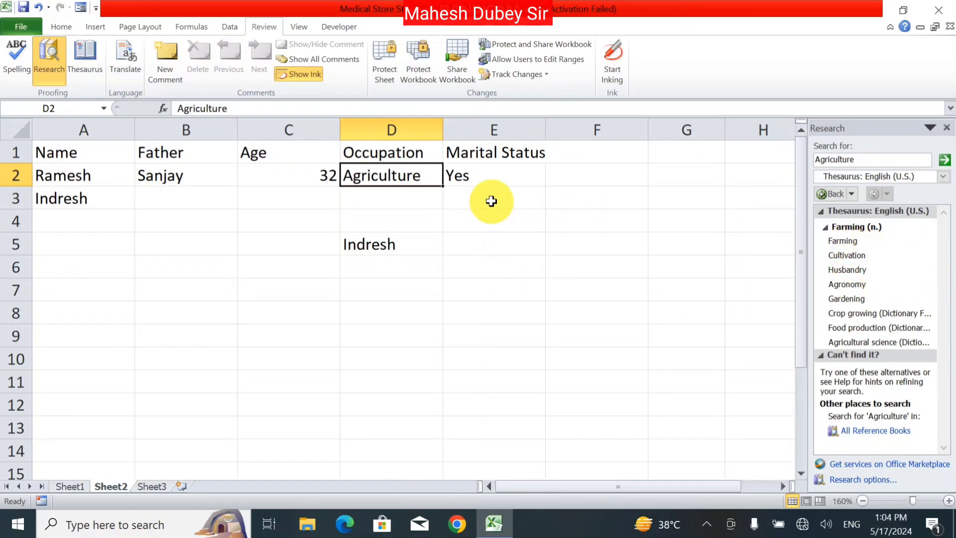
mouse_move(871, 244)
left_click(926, 241)
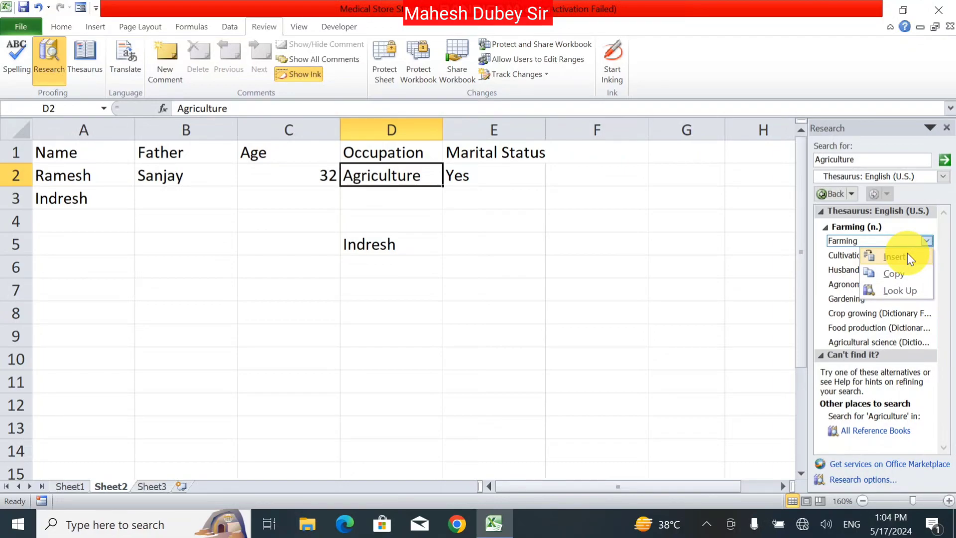
left_click(909, 258)
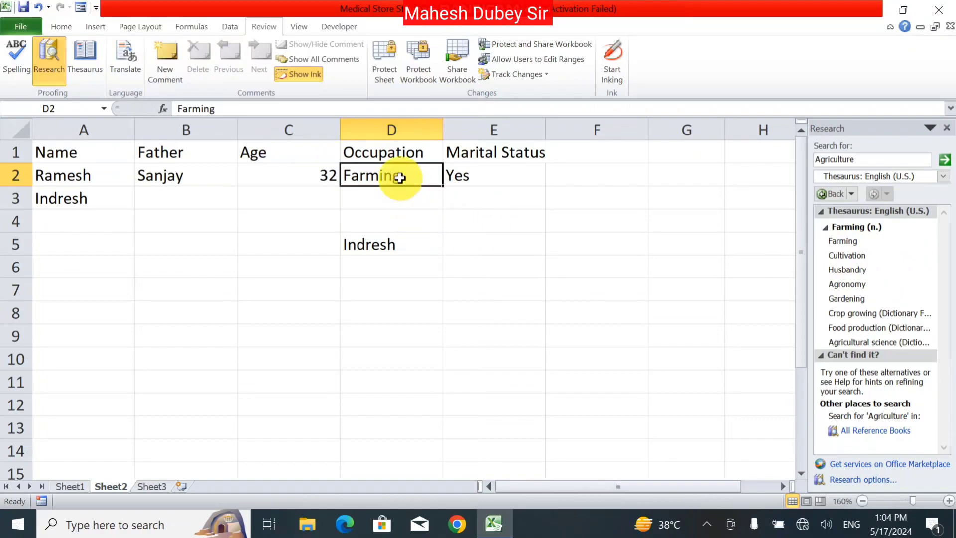
Search the English (U.S.) thesaurus for "Farming" and look through the suggested synonyms
double_click(882, 159)
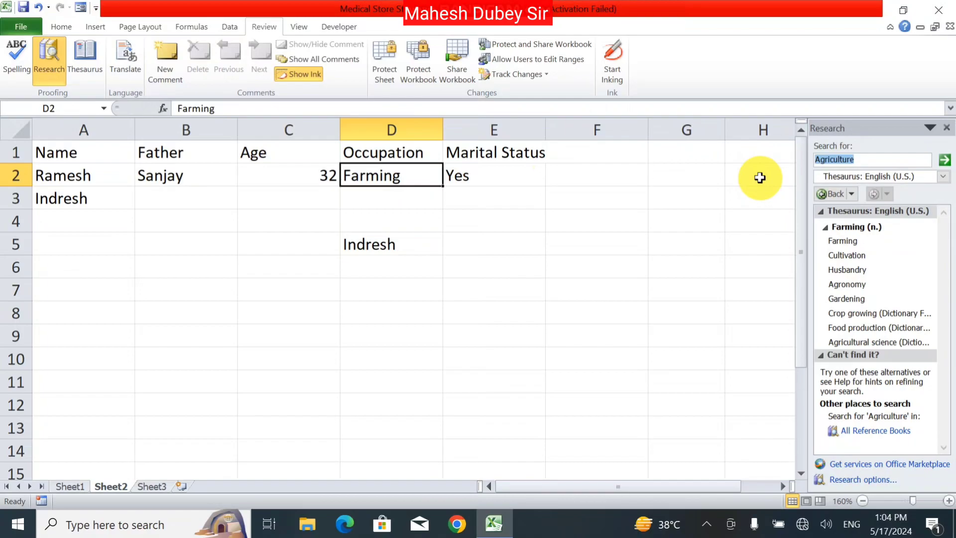
type("Farming")
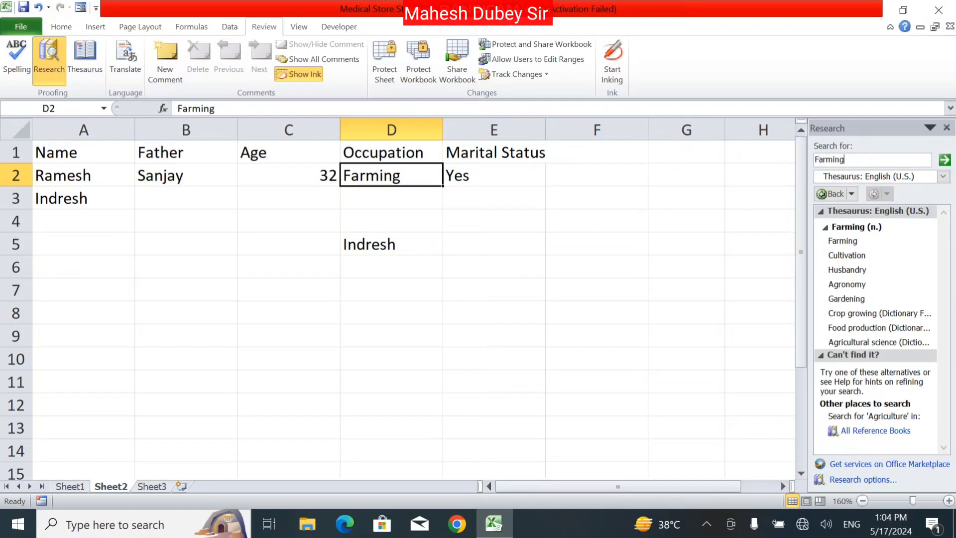
left_click(945, 159)
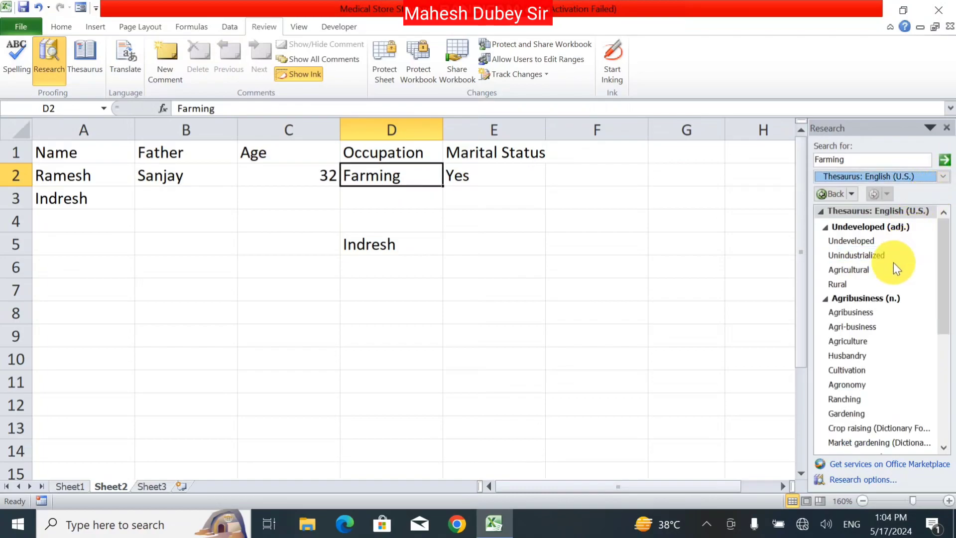
left_click(955, 273)
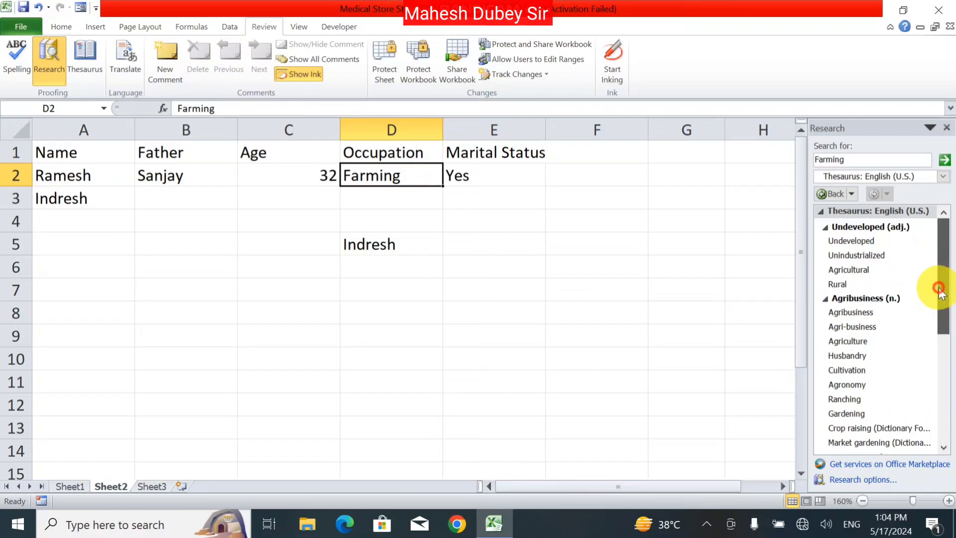
scroll(941, 293, "down", 1)
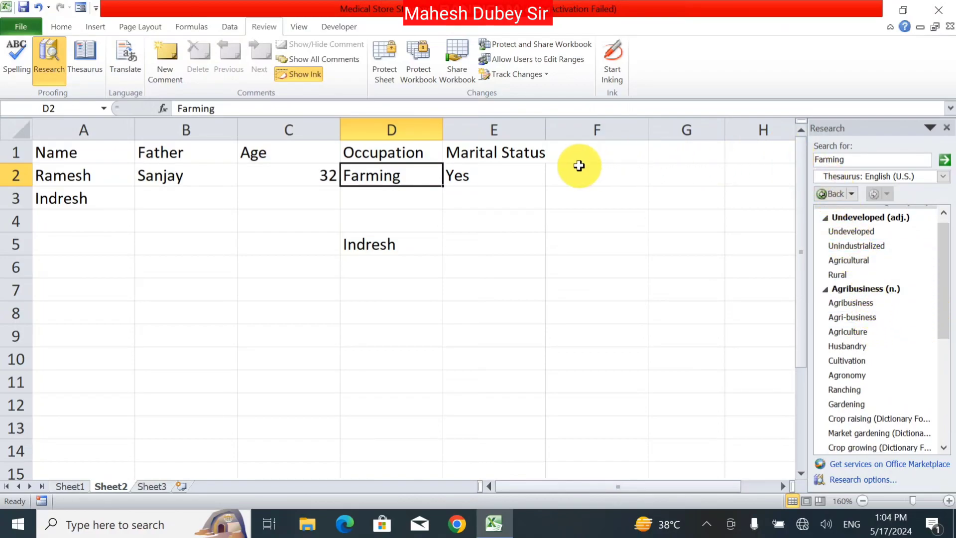
Select the empty cell C3, close the thesaurus results, and briefly open and close the Translate tool
left_click(283, 199)
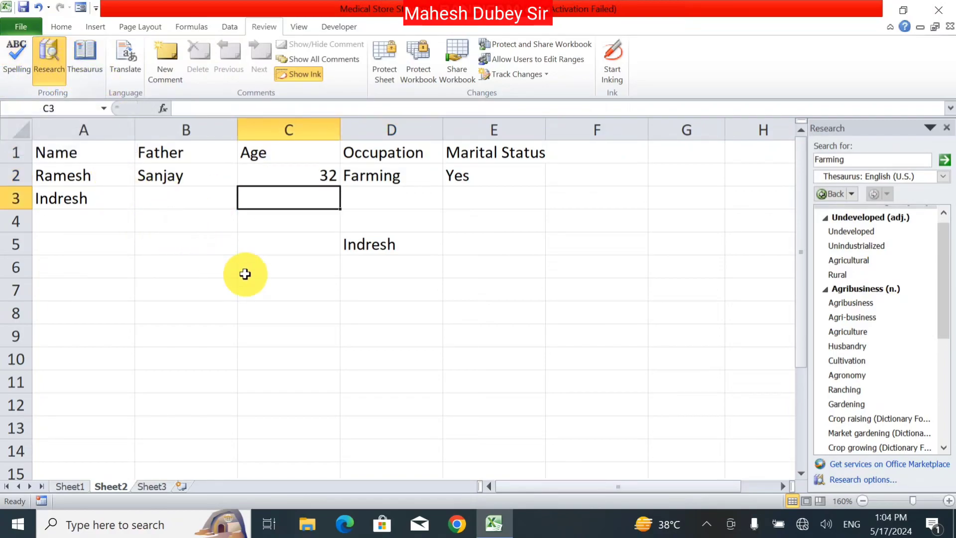
left_click(948, 132)
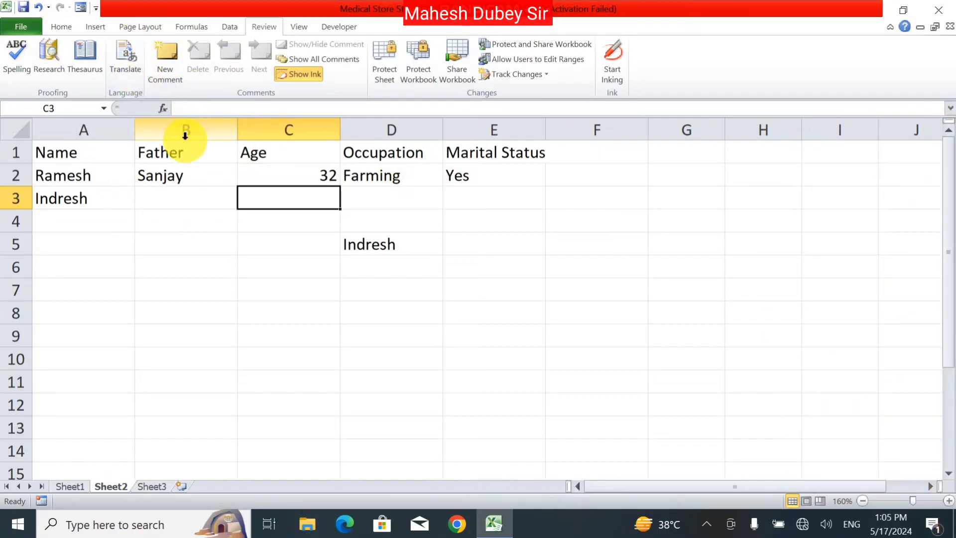
left_click(123, 71)
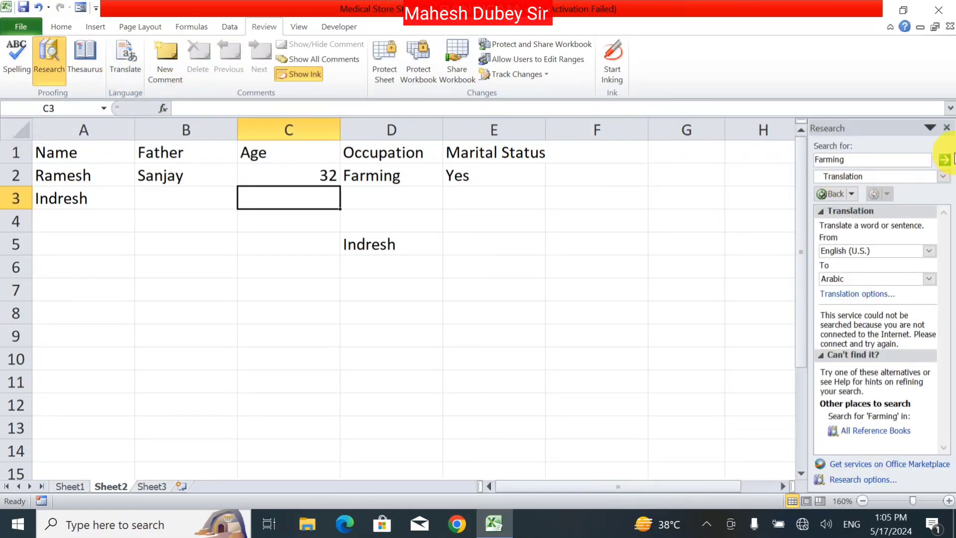
left_click(947, 128)
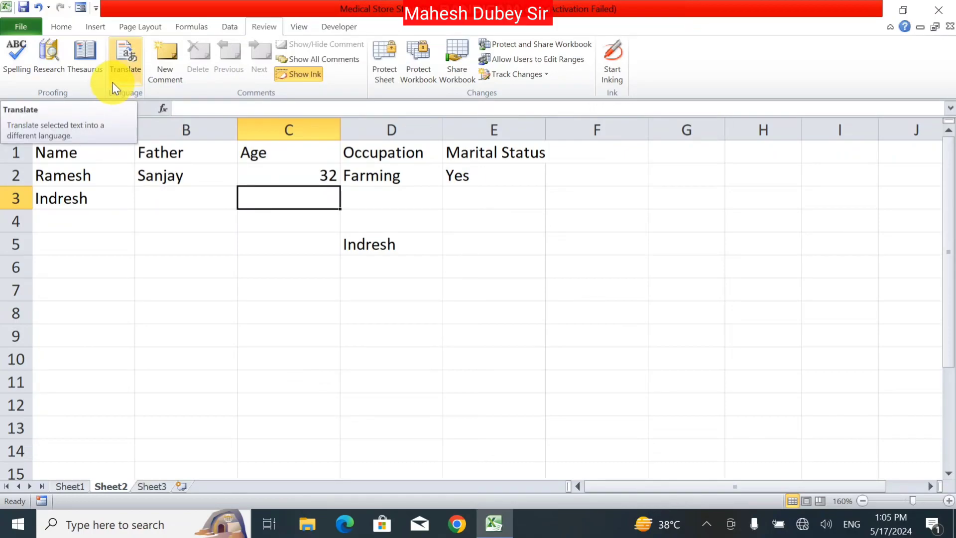
Try to translate "Yes" in E2 from English (U.S.) to Arabic with the Translate tool
left_click(477, 167)
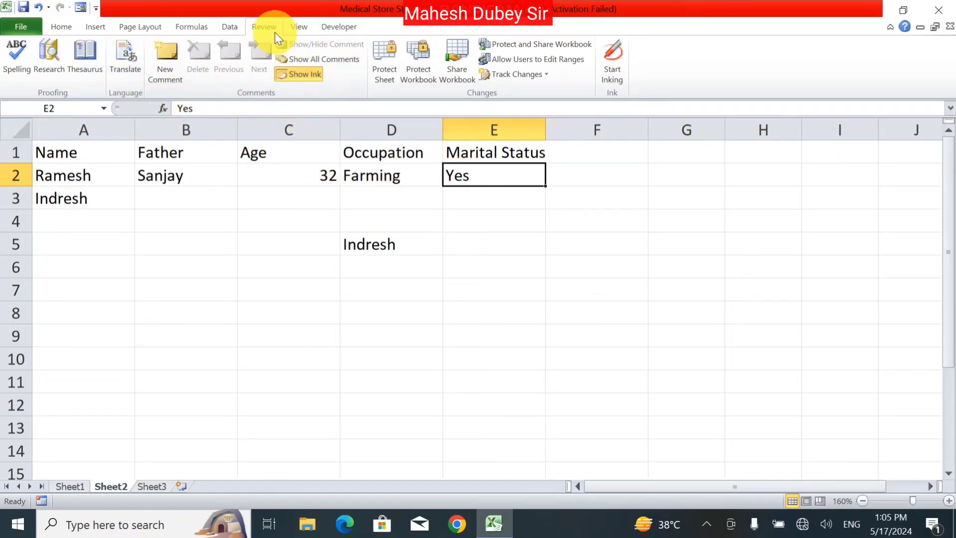
left_click(130, 61)
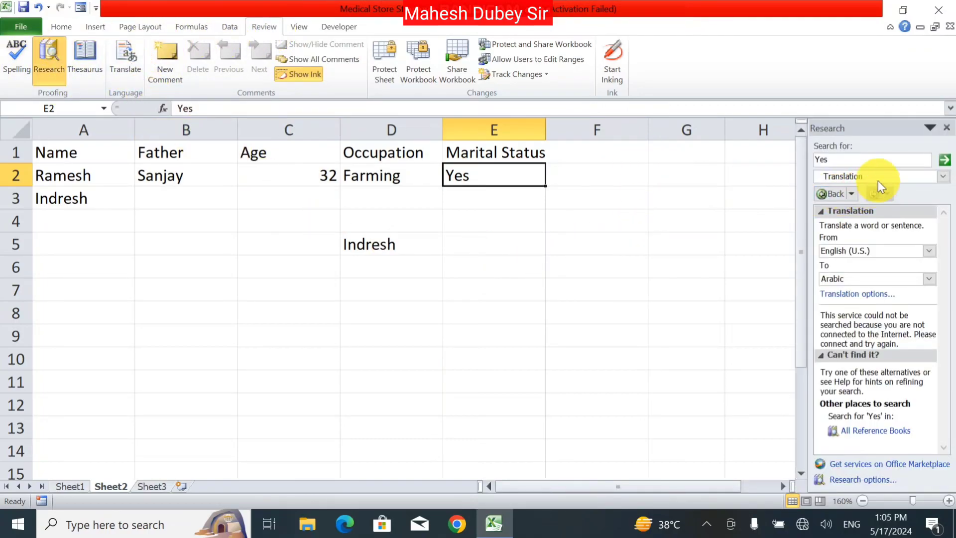
left_click(912, 174)
left_click(912, 172)
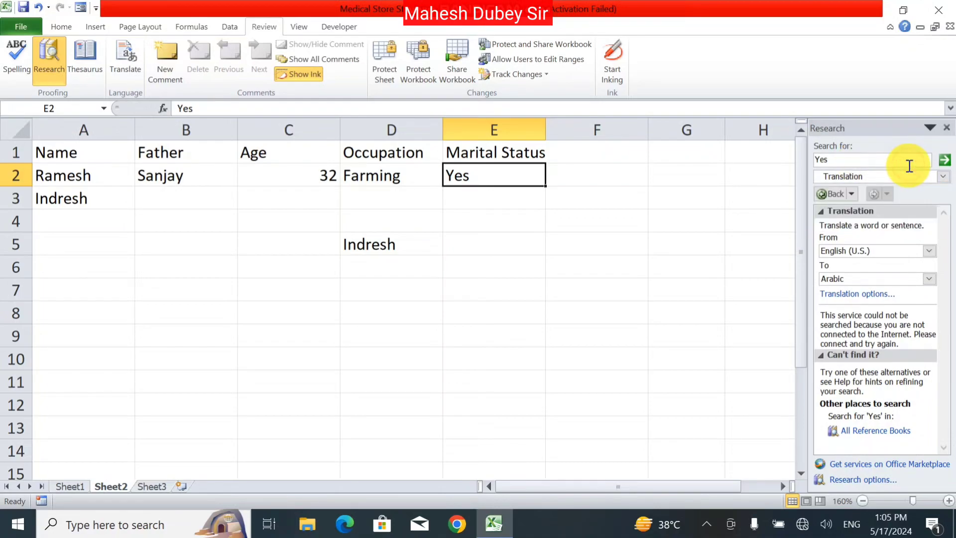
left_click(905, 252)
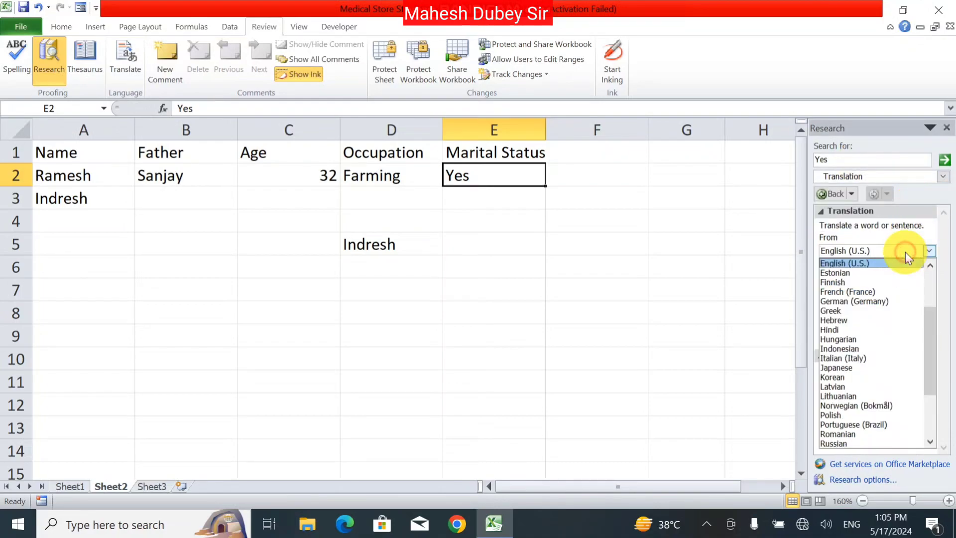
left_click(877, 265)
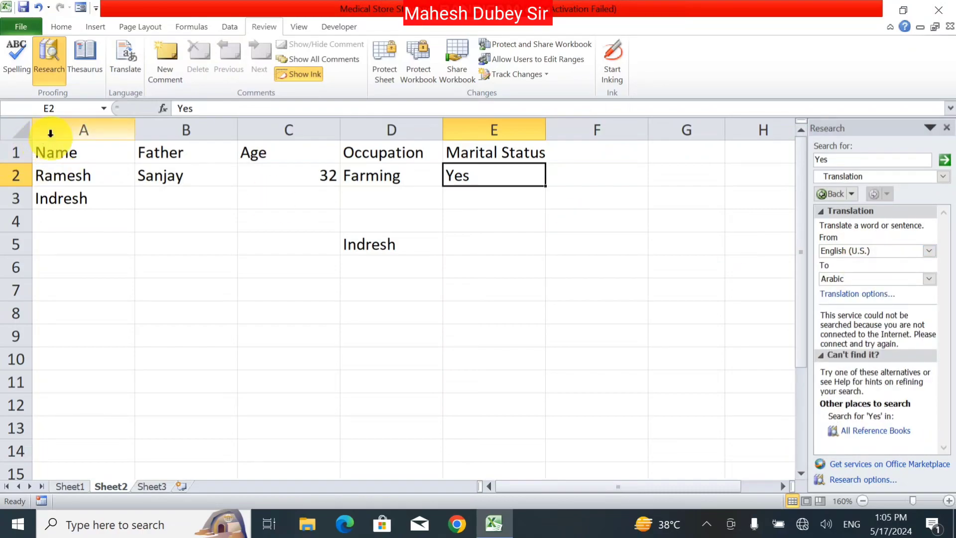
left_click(898, 278)
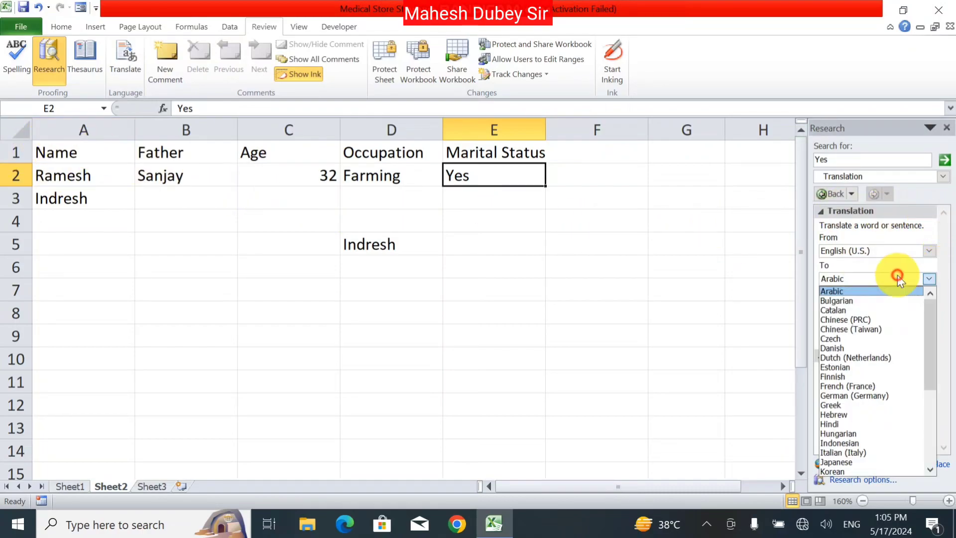
left_click(872, 290)
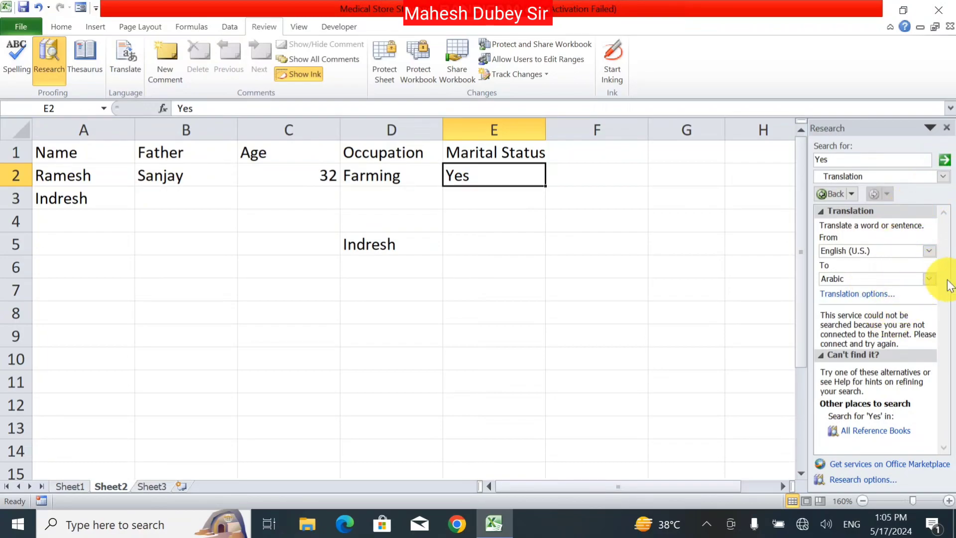
left_click(946, 162)
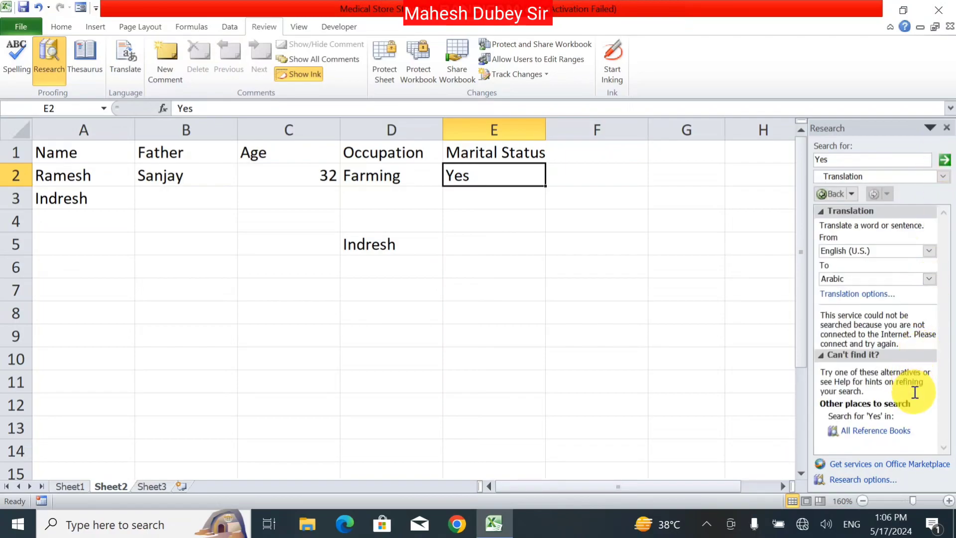
Change the target language of the "Yes" translation to Chinese (PRC)
left_click(915, 392)
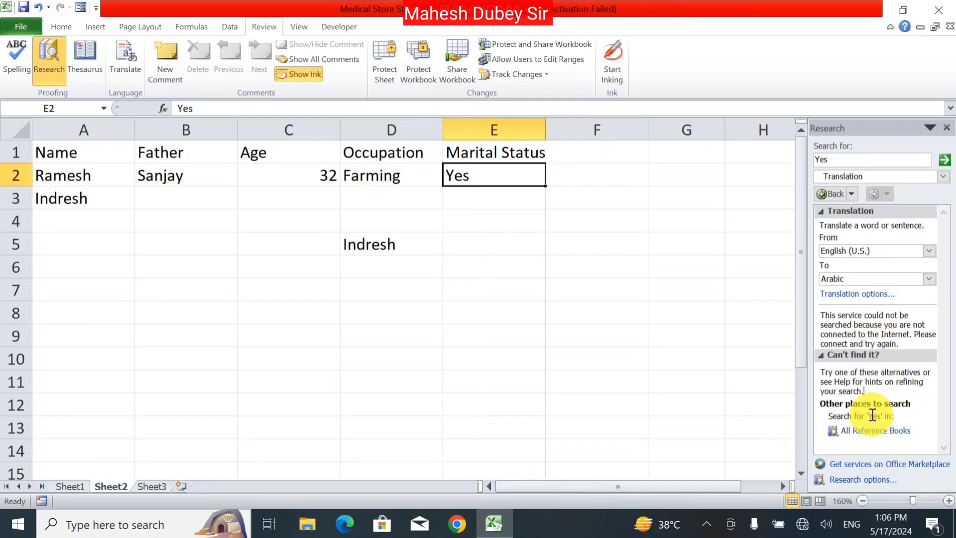
left_click(845, 280)
left_click(846, 320)
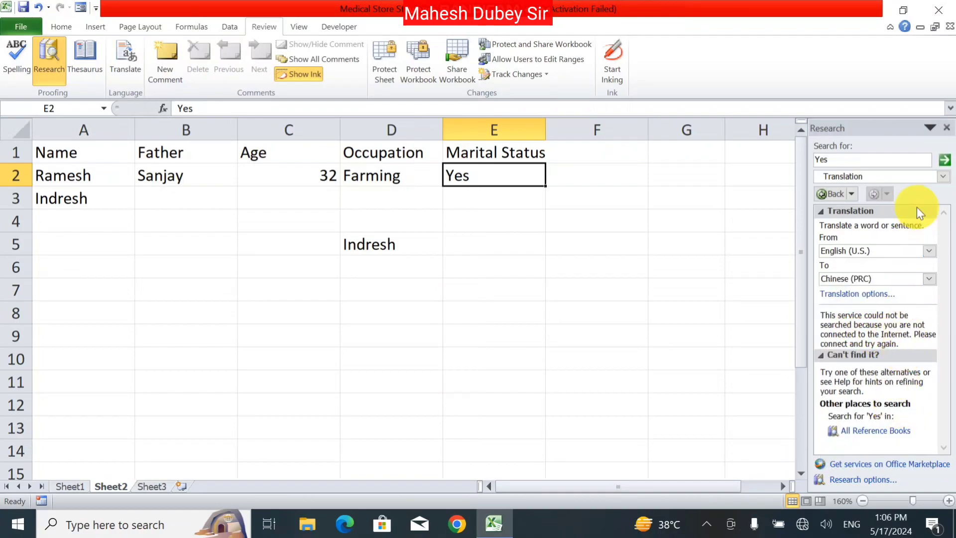
Rerun the translation search for "Yes" and change its target language to Lithuanian
left_click(943, 161)
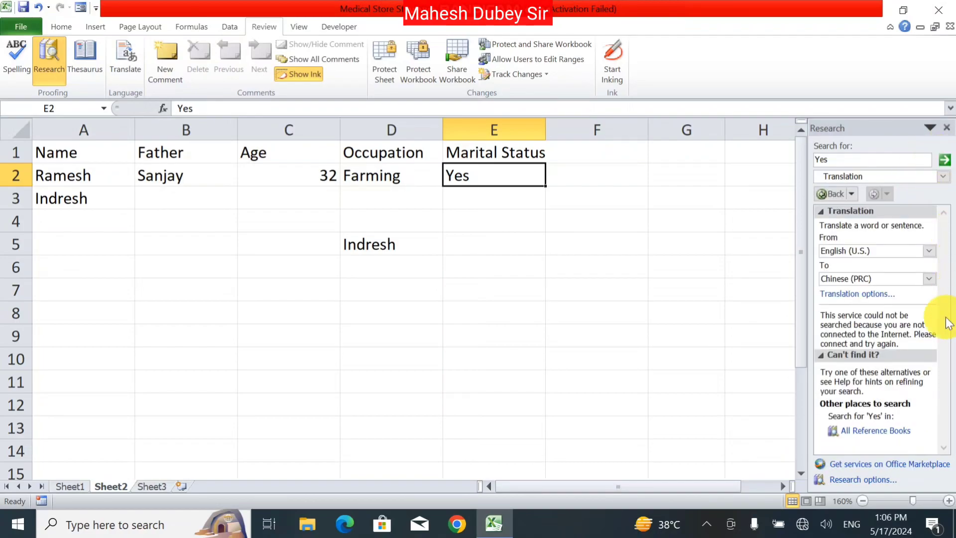
left_click_drag(867, 417, 895, 416)
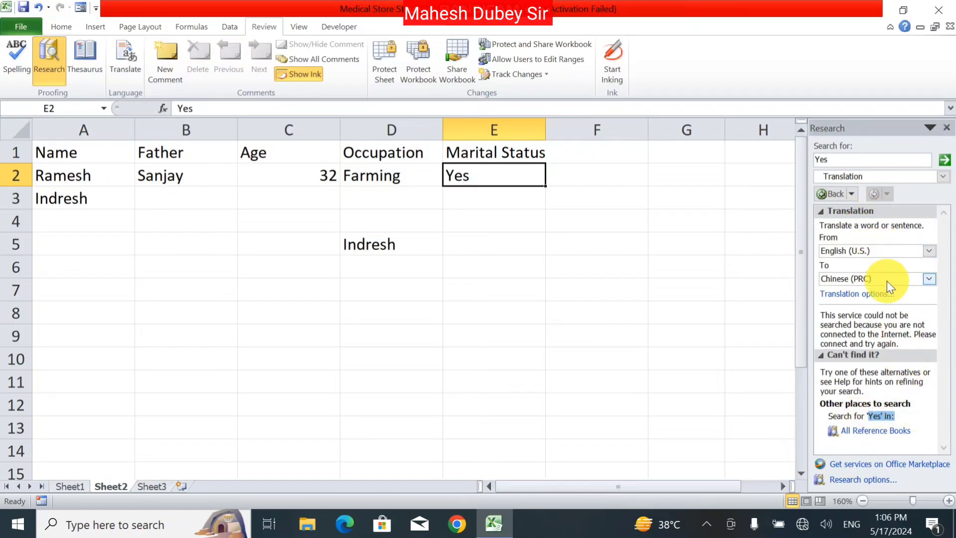
left_click(880, 279)
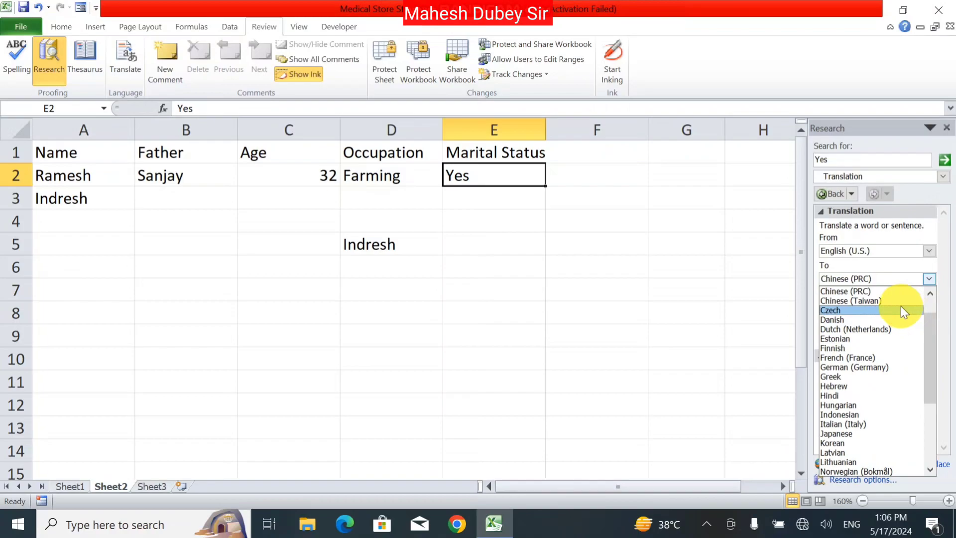
left_click_drag(931, 327, 934, 394)
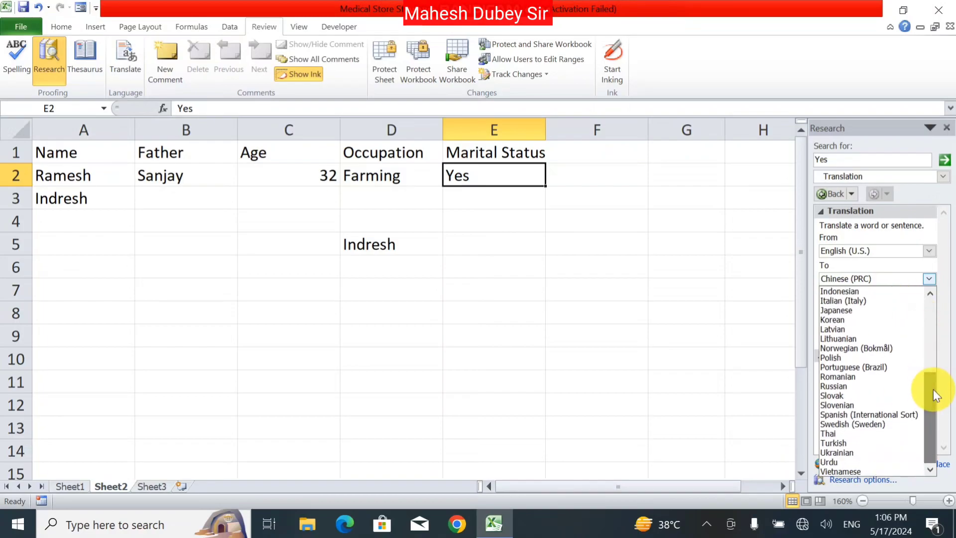
left_click(874, 339)
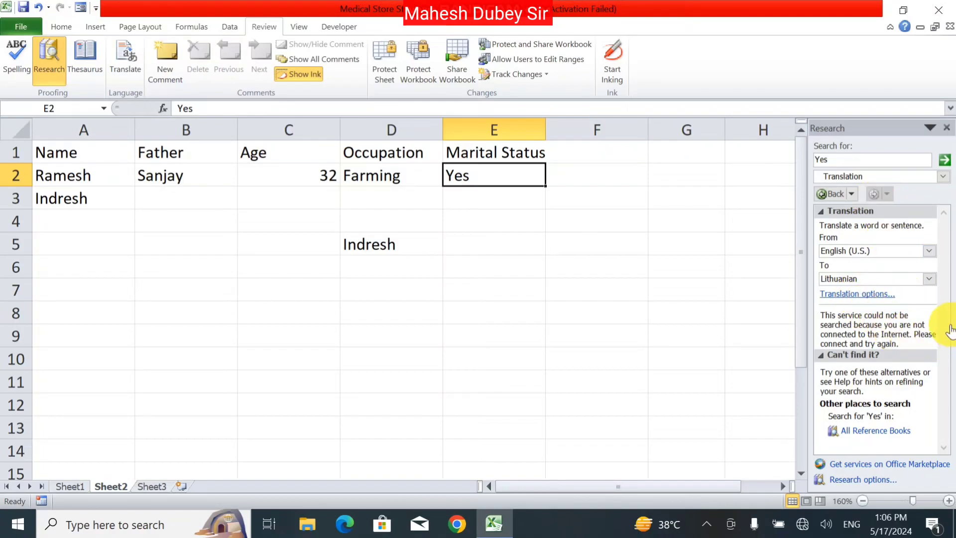
Look through the available language pairs in the translation options, cancel without changes, and close the Research results
left_click(852, 295)
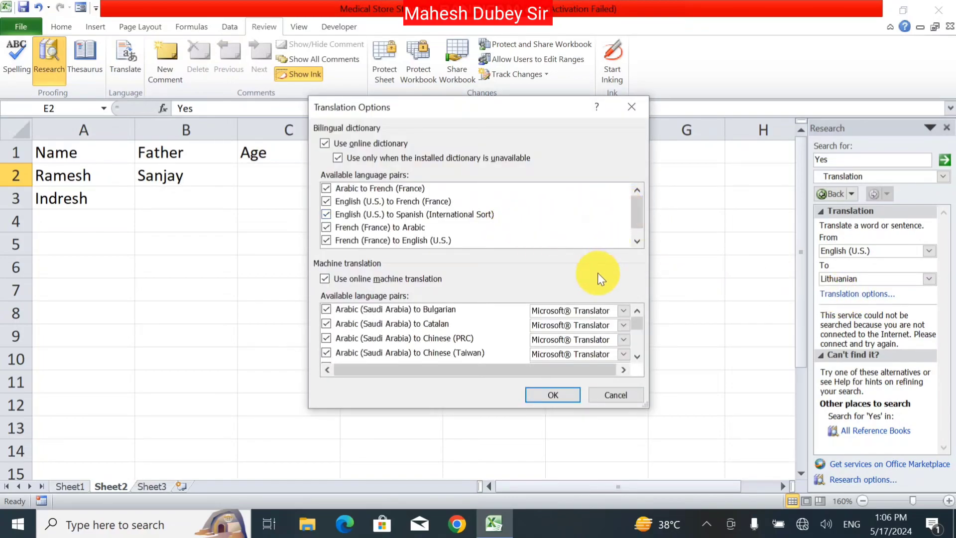
scroll(474, 339, "down", 3)
scroll(424, 331, "down", 7)
scroll(424, 332, "down", 15)
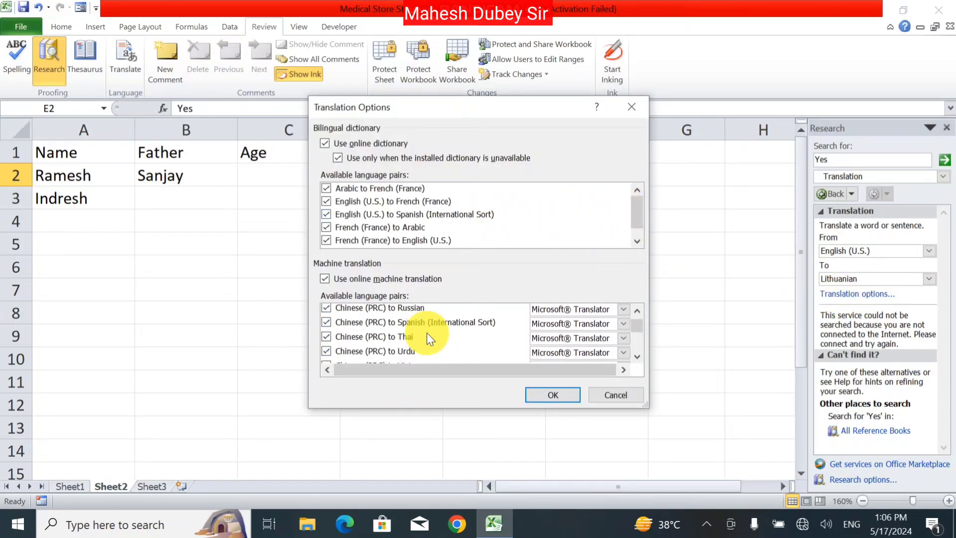
left_click(612, 394)
left_click(500, 281)
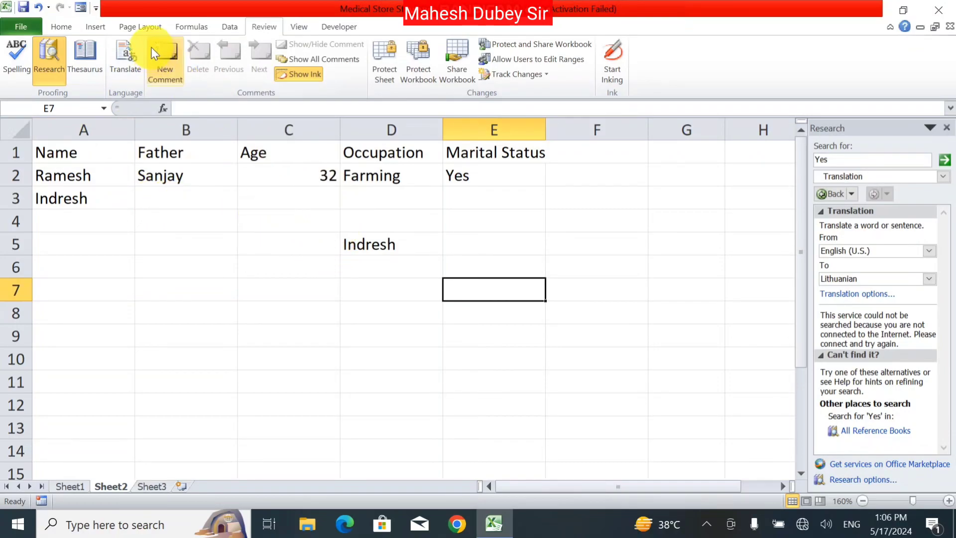
left_click(947, 128)
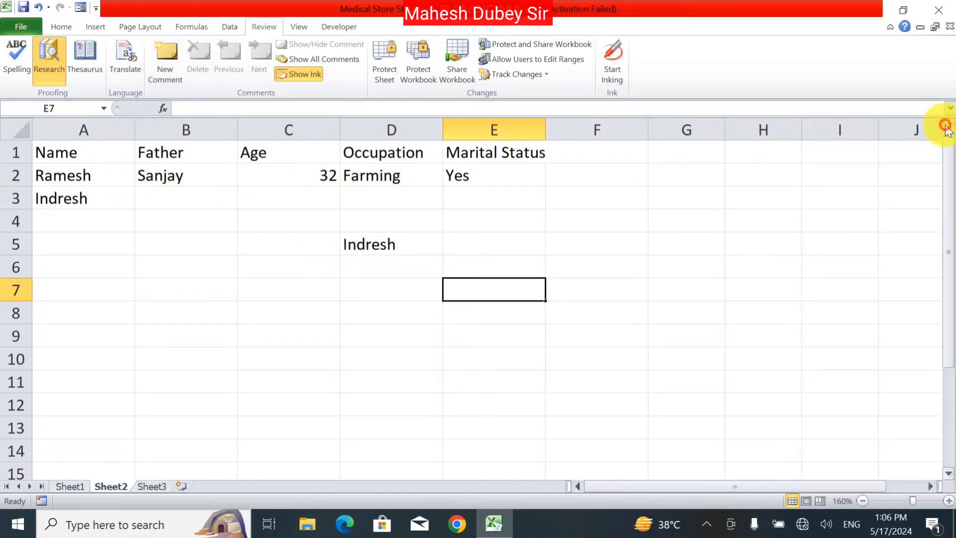
Add a comment reading "He is very poor" to the name in cell A2
left_click(232, 262)
left_click(73, 177)
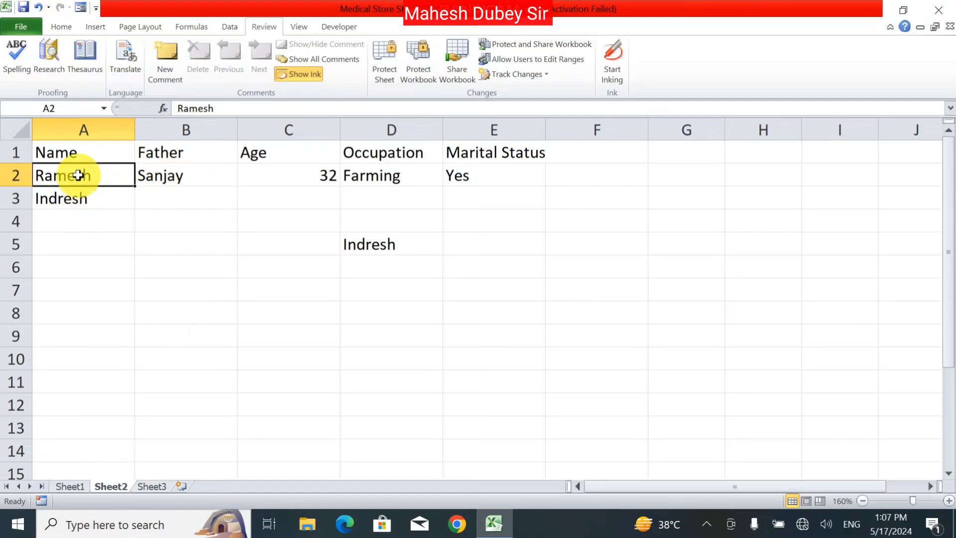
left_click(218, 220)
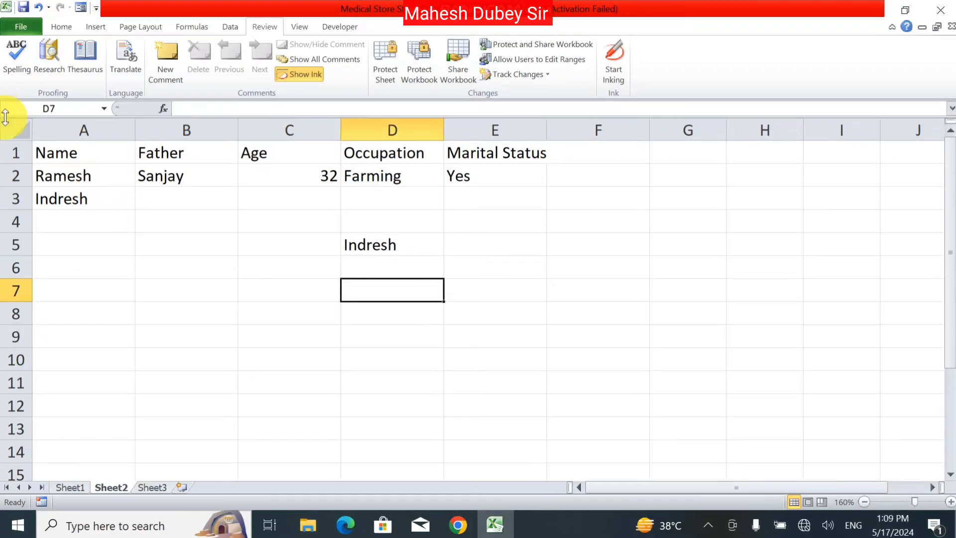
left_click(52, 182)
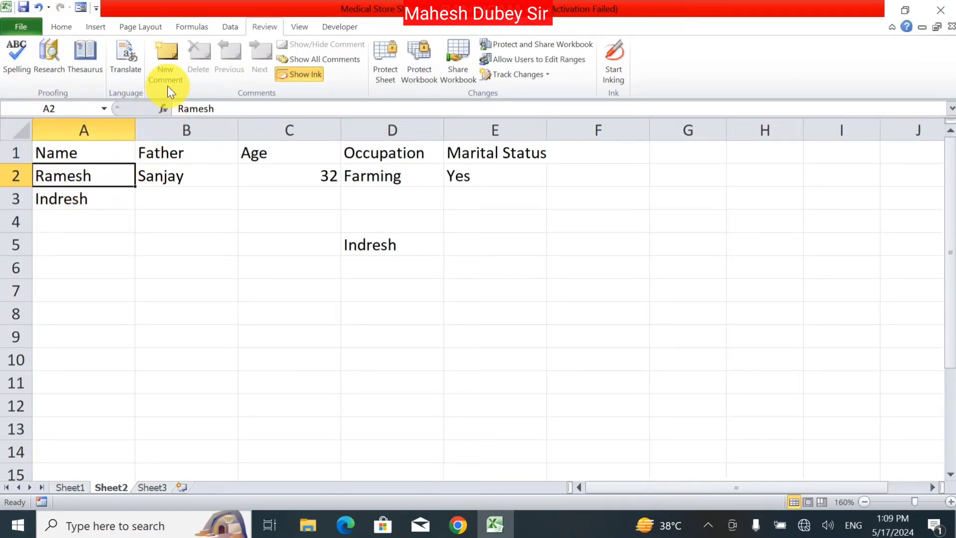
left_click(178, 59)
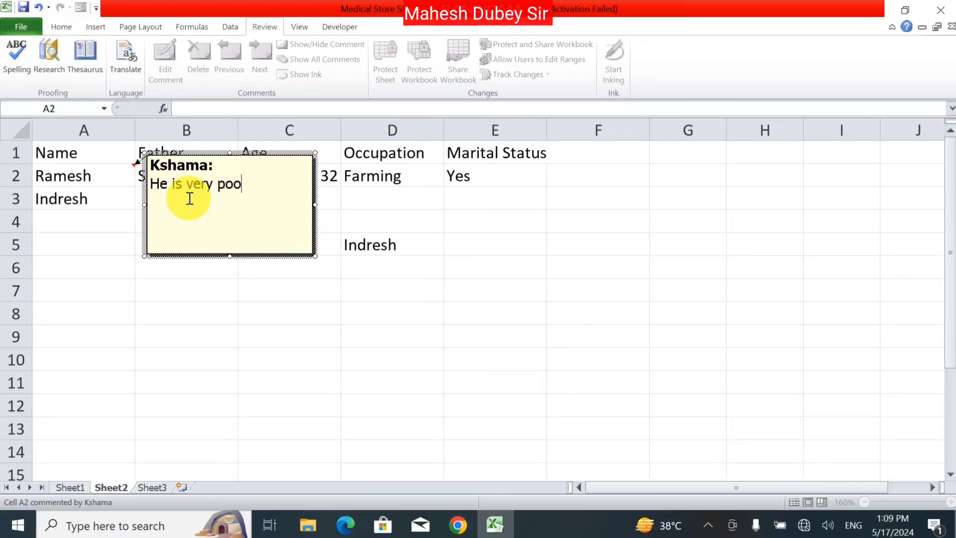
left_click(200, 308)
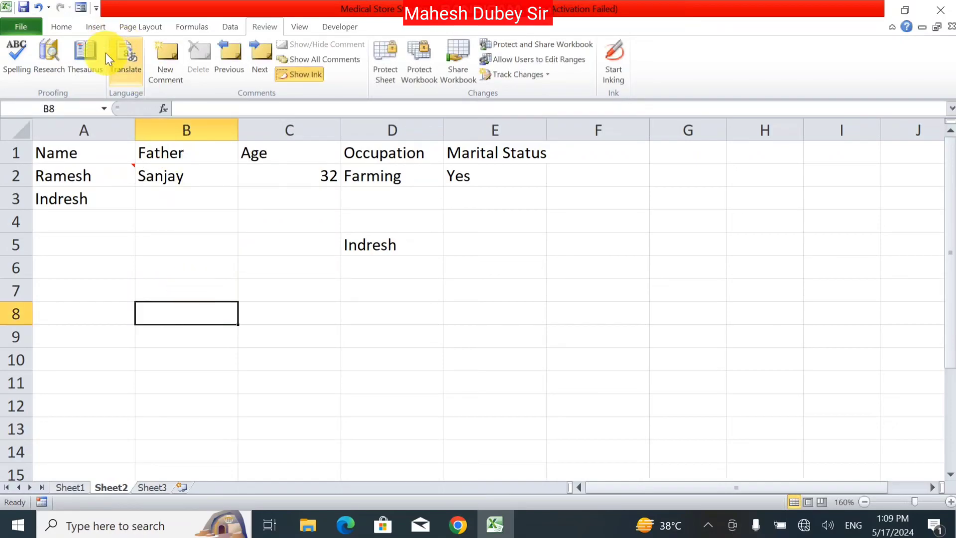
View the comment on A2 and check in the print preview whether it prints with the sheet
mouse_move(104, 171)
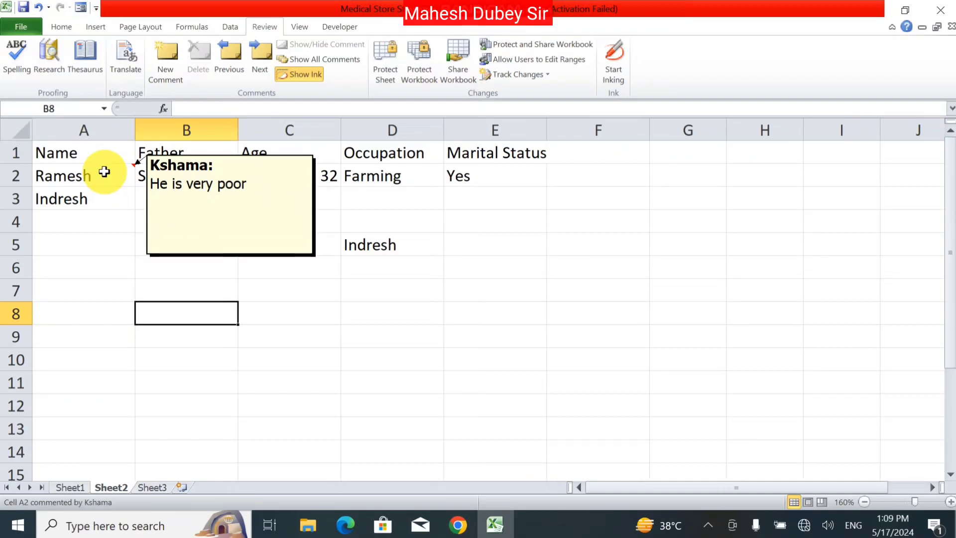
left_click(127, 266)
left_click(20, 29)
left_click(51, 209)
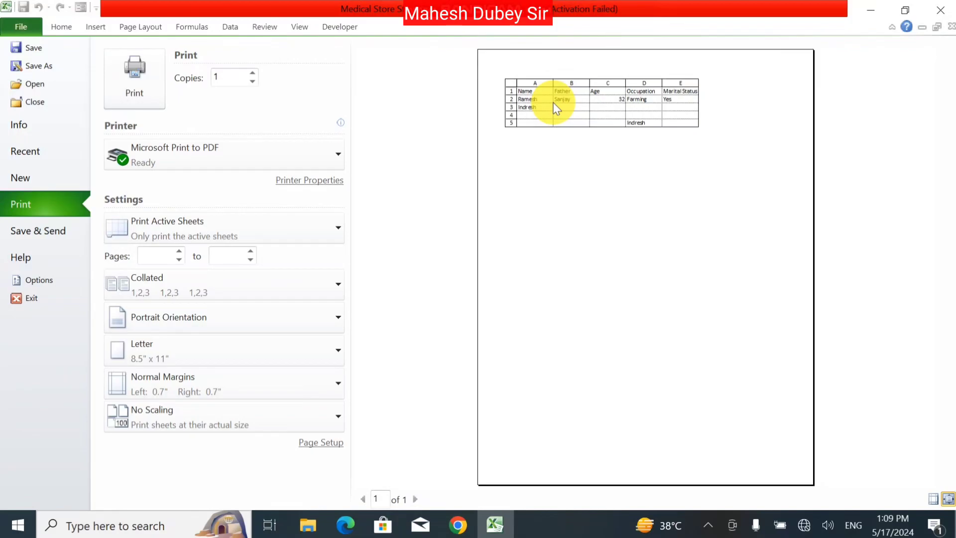
key("Escape")
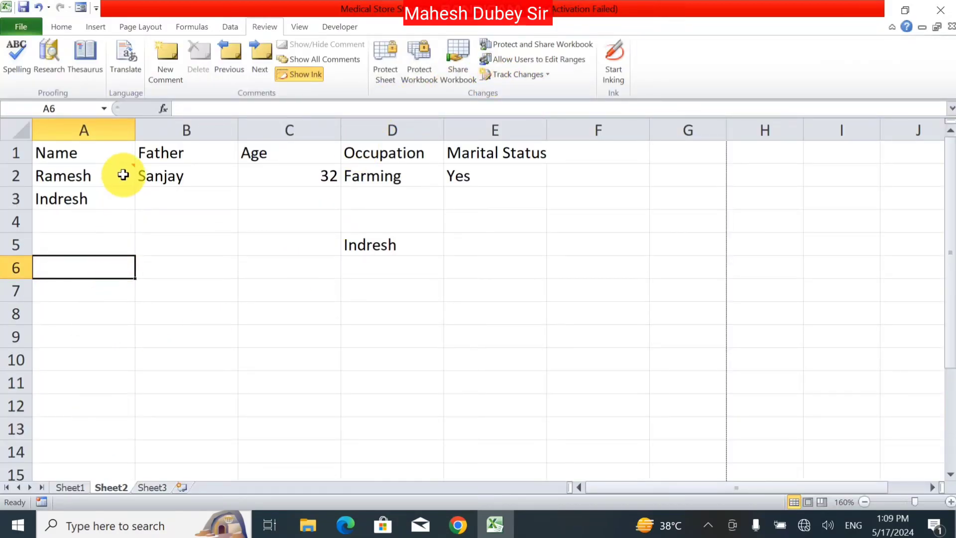
mouse_move(122, 174)
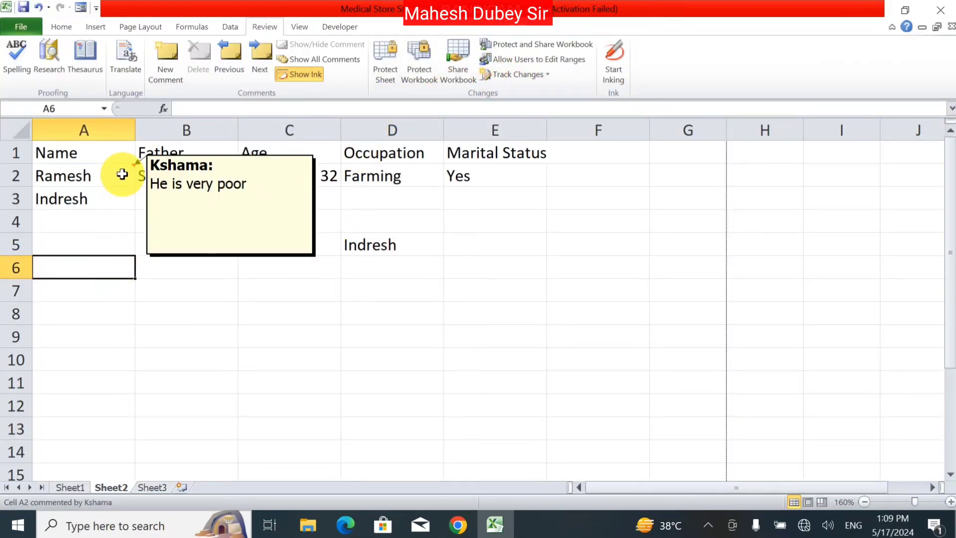
left_click(488, 258)
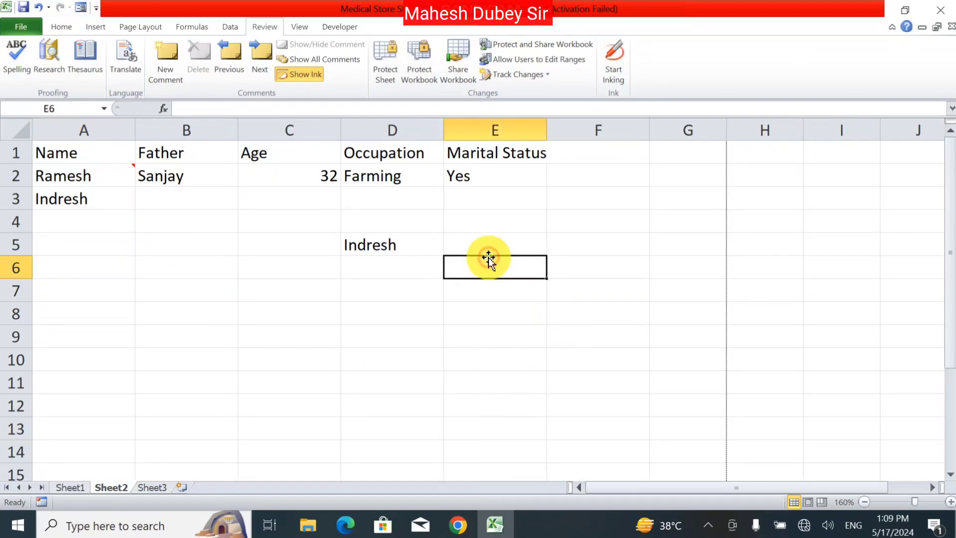
mouse_move(63, 174)
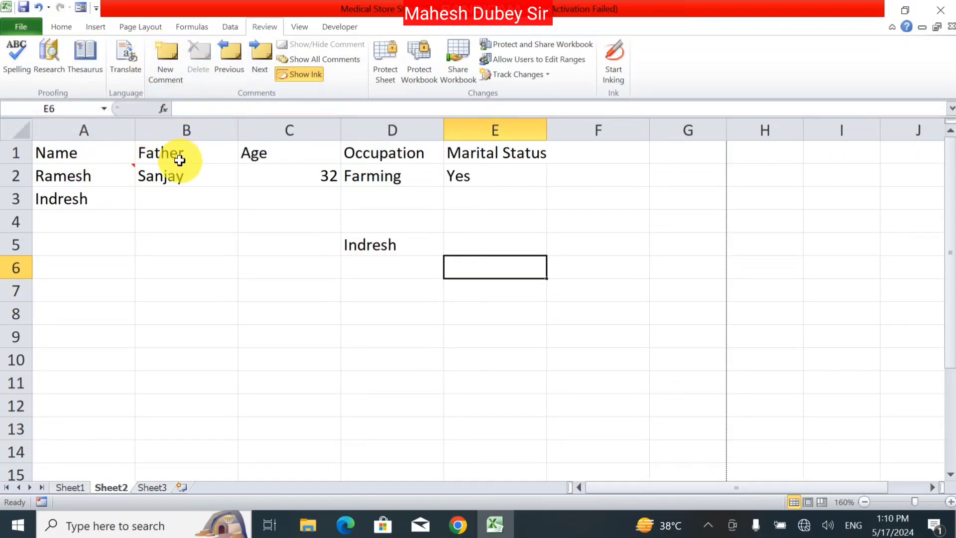
Step through the workbook's comments with Previous and Next, continuing the review from the beginning of the workbook
left_click(224, 55)
left_click(272, 61)
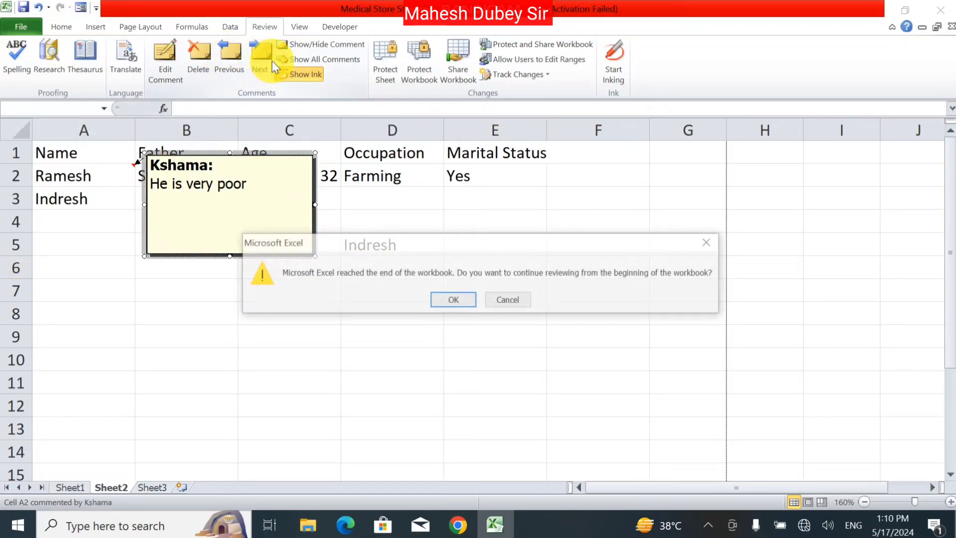
left_click(443, 301)
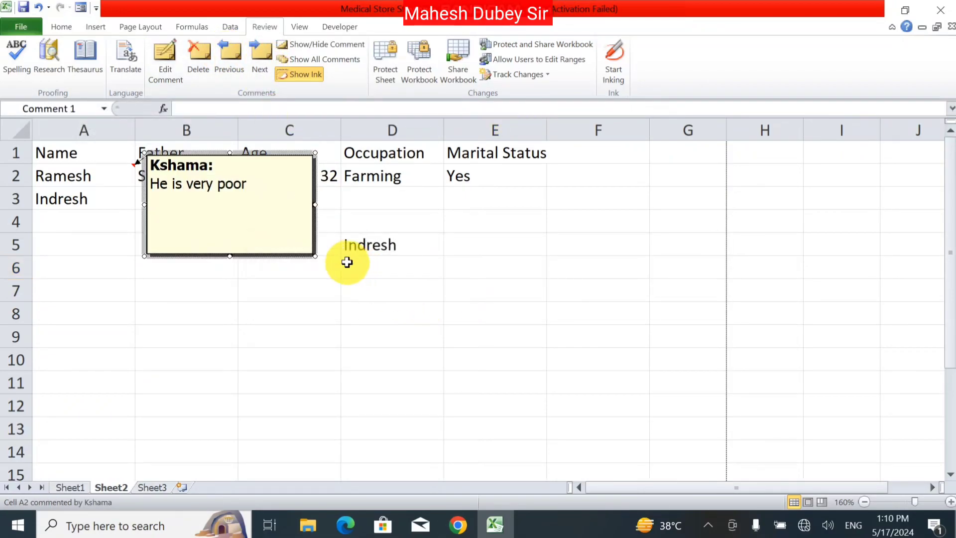
left_click(321, 309)
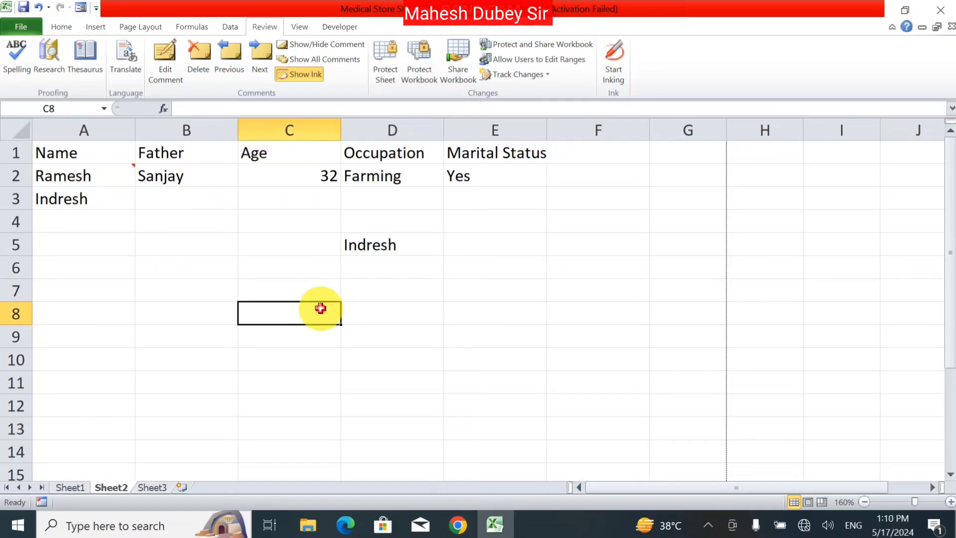
Show all comments on the sheet and add a comment reading "sdd" to the empty cell D6
left_click(302, 58)
left_click(378, 266)
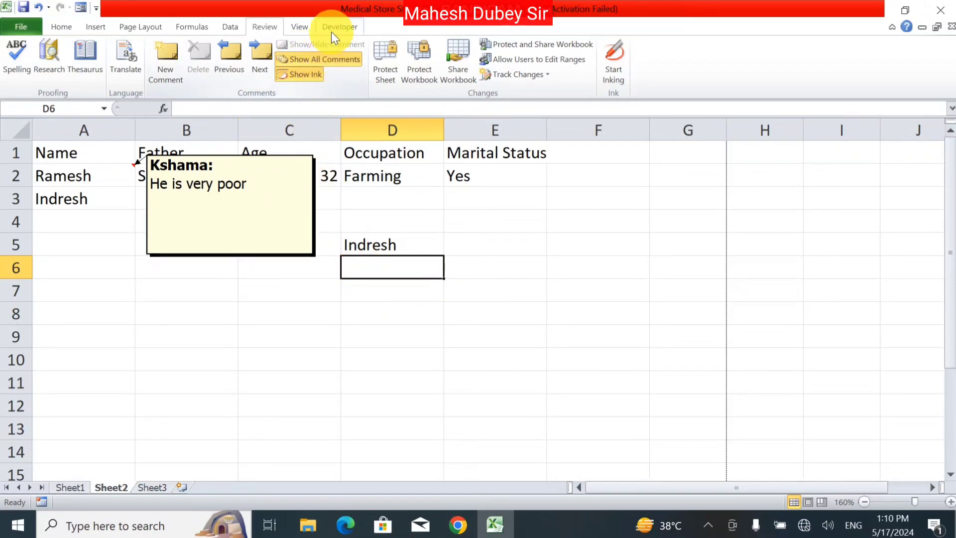
left_click(167, 50)
type("sdd")
left_click(420, 331)
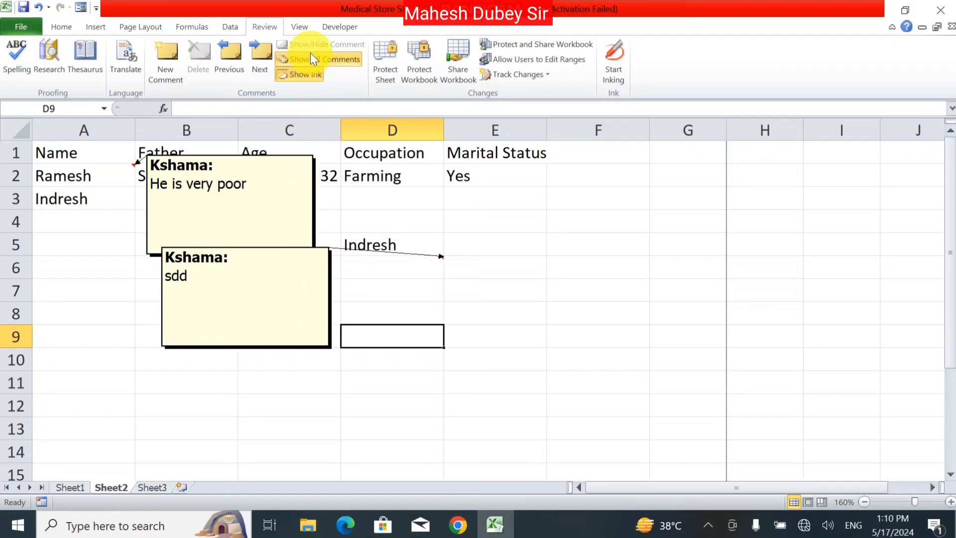
Hide all comments on the sheet, and display only the comment attached to cell A2
left_click(339, 59)
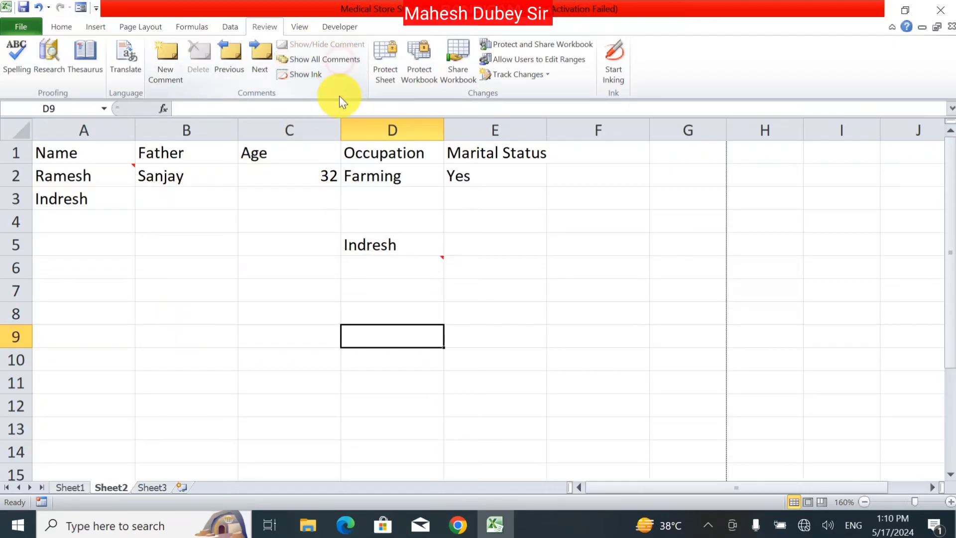
left_click(302, 269)
mouse_move(377, 266)
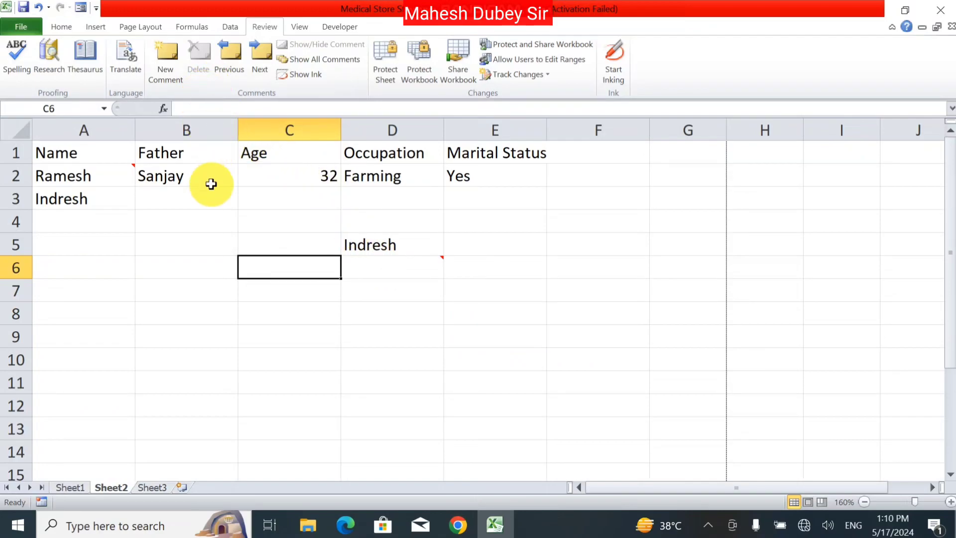
left_click(122, 162)
left_click(124, 171)
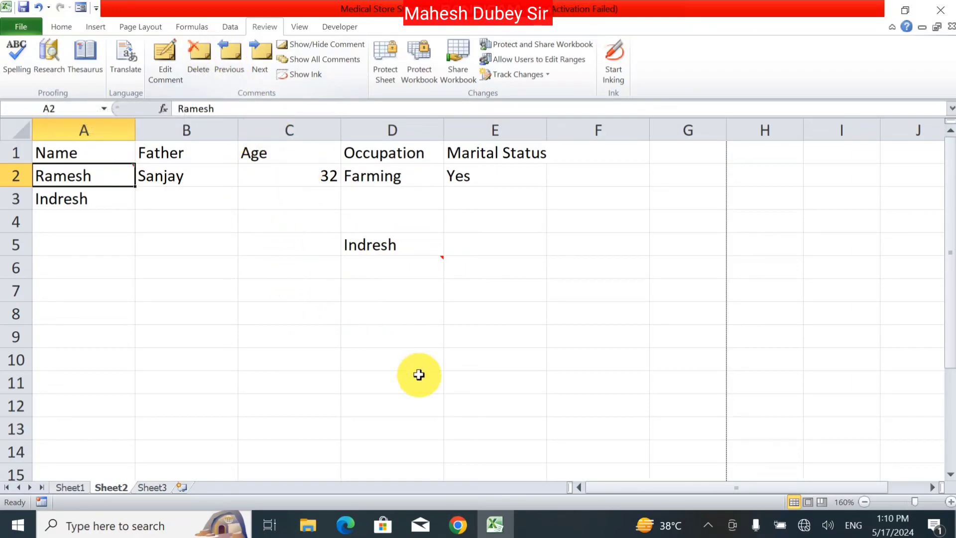
left_click(306, 45)
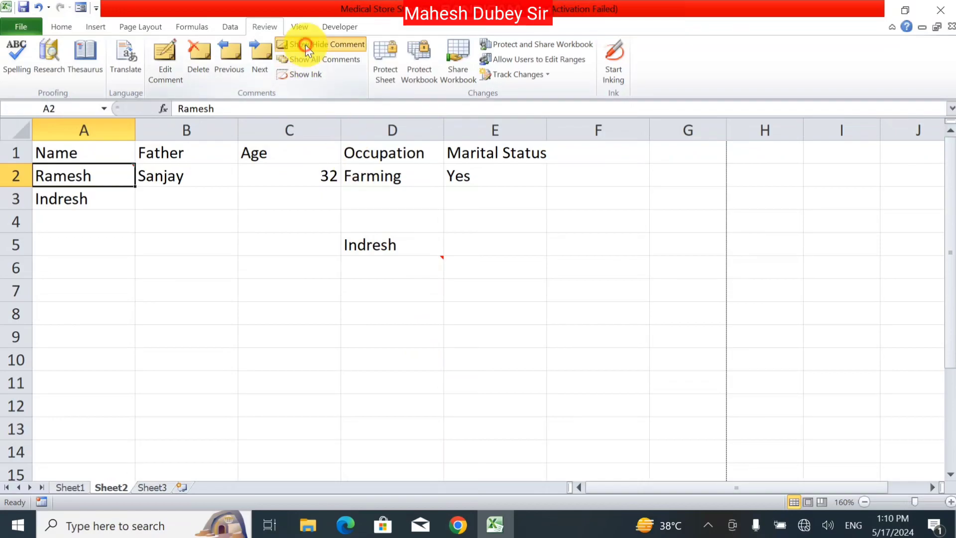
left_click(297, 40)
left_click(297, 41)
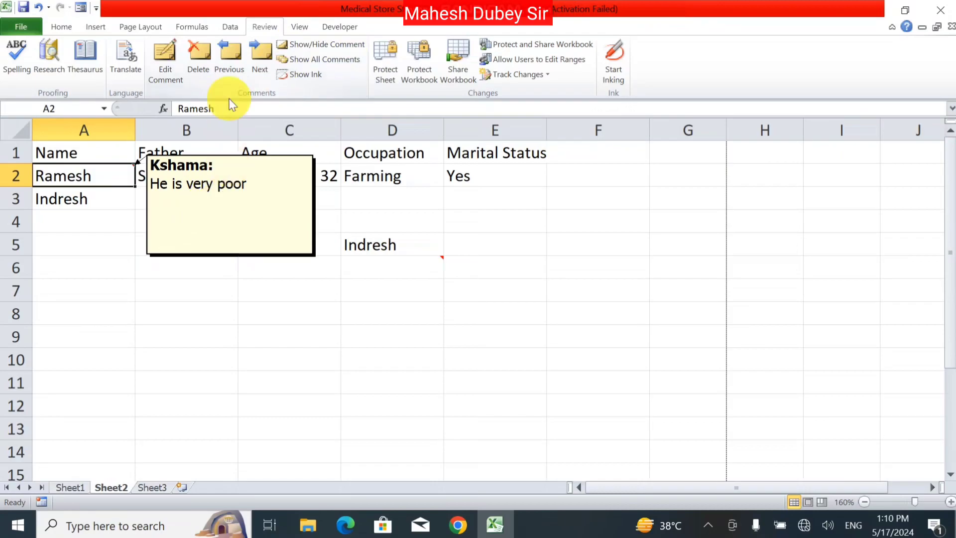
Delete the comments from cells A2 and D6
left_click(194, 52)
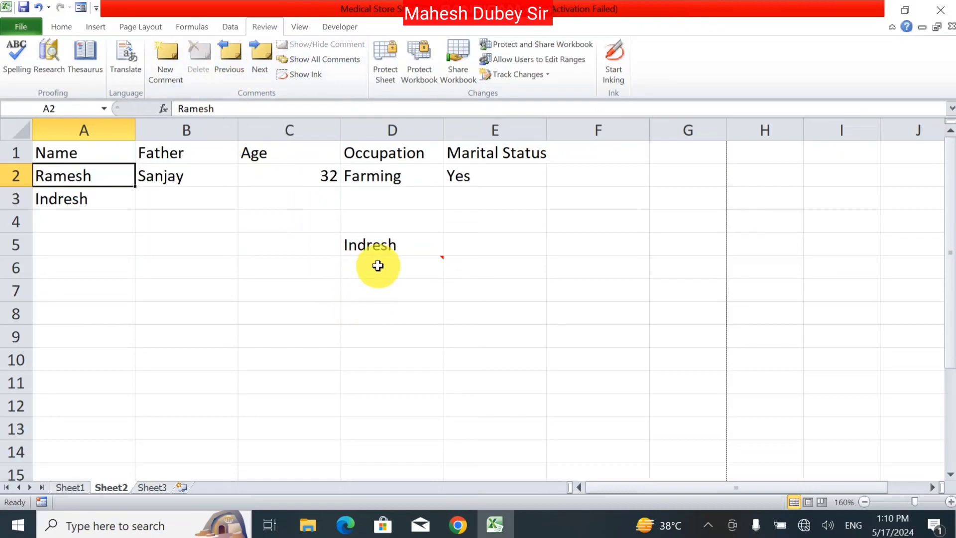
left_click(406, 271)
left_click(192, 64)
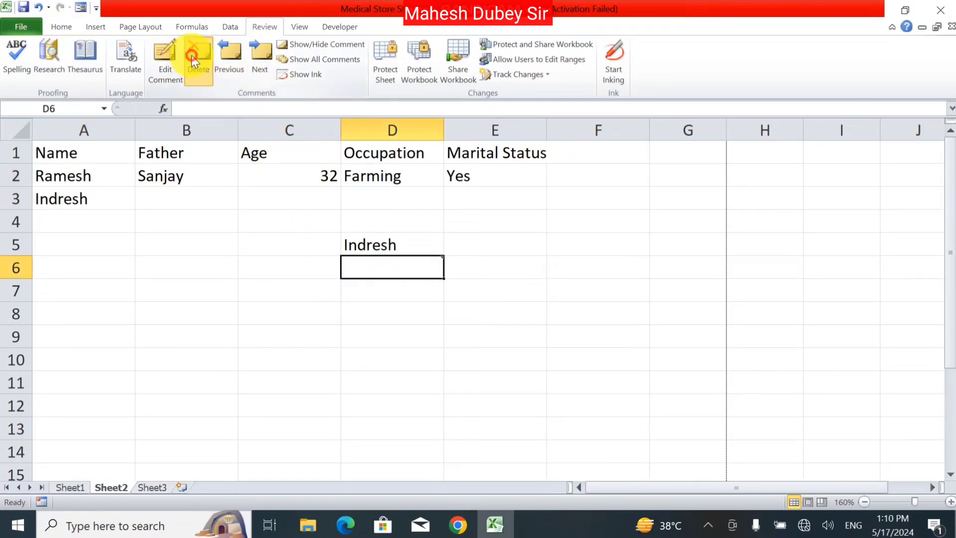
left_click(247, 311)
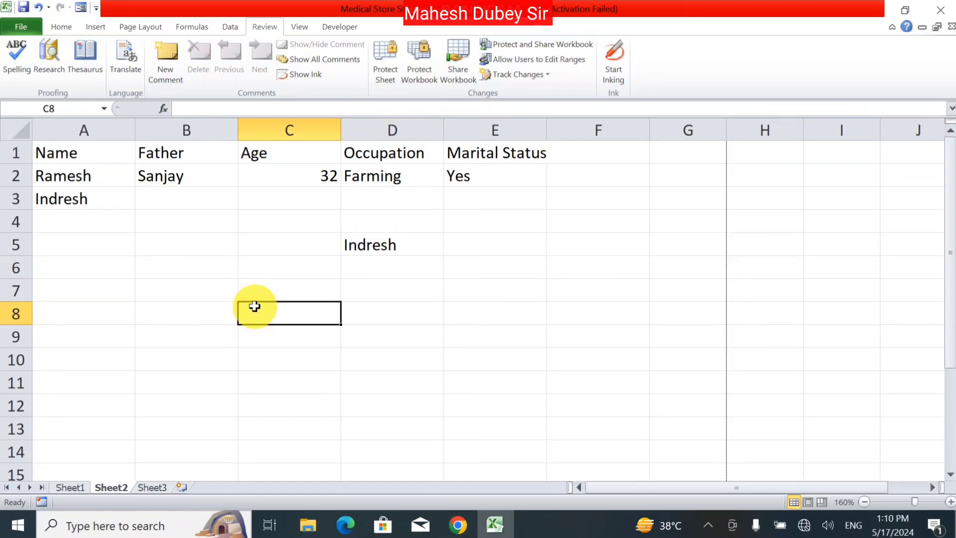